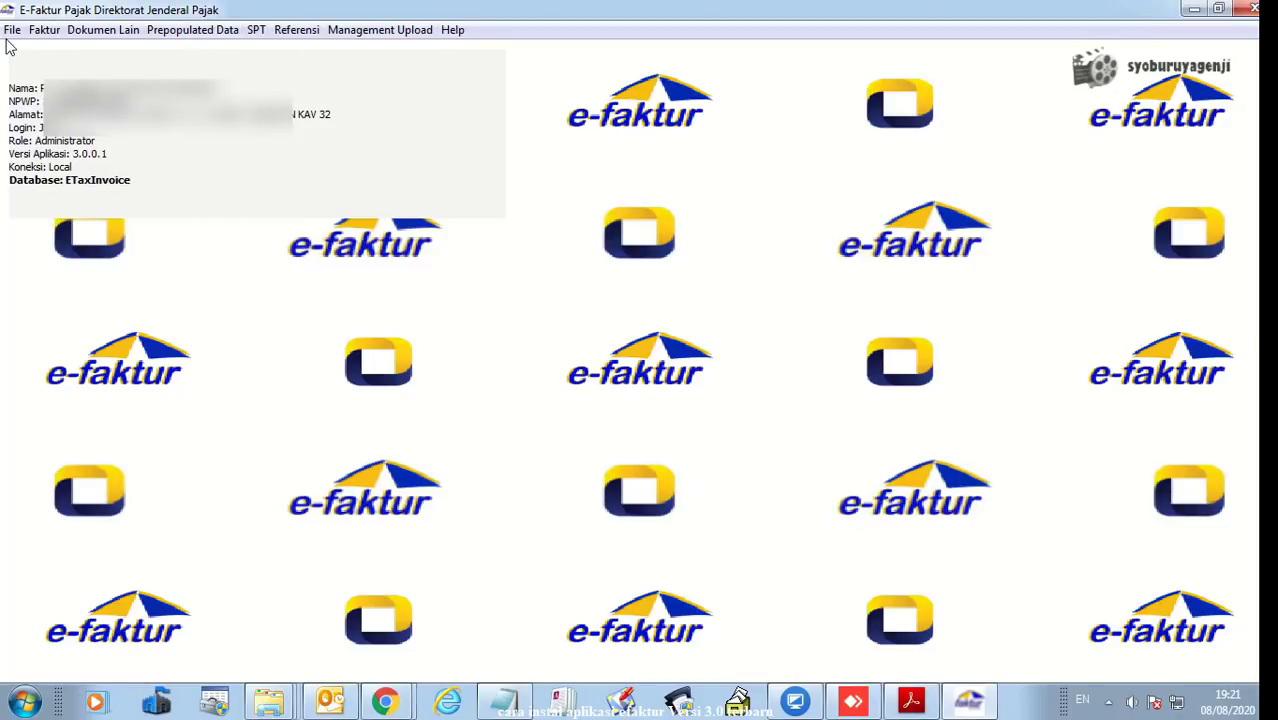
- View the prepopulated incoming tax invoice list, then close it and dismiss the prepopulated data options
{"action": "left_click", "coordinate": [191, 32]}
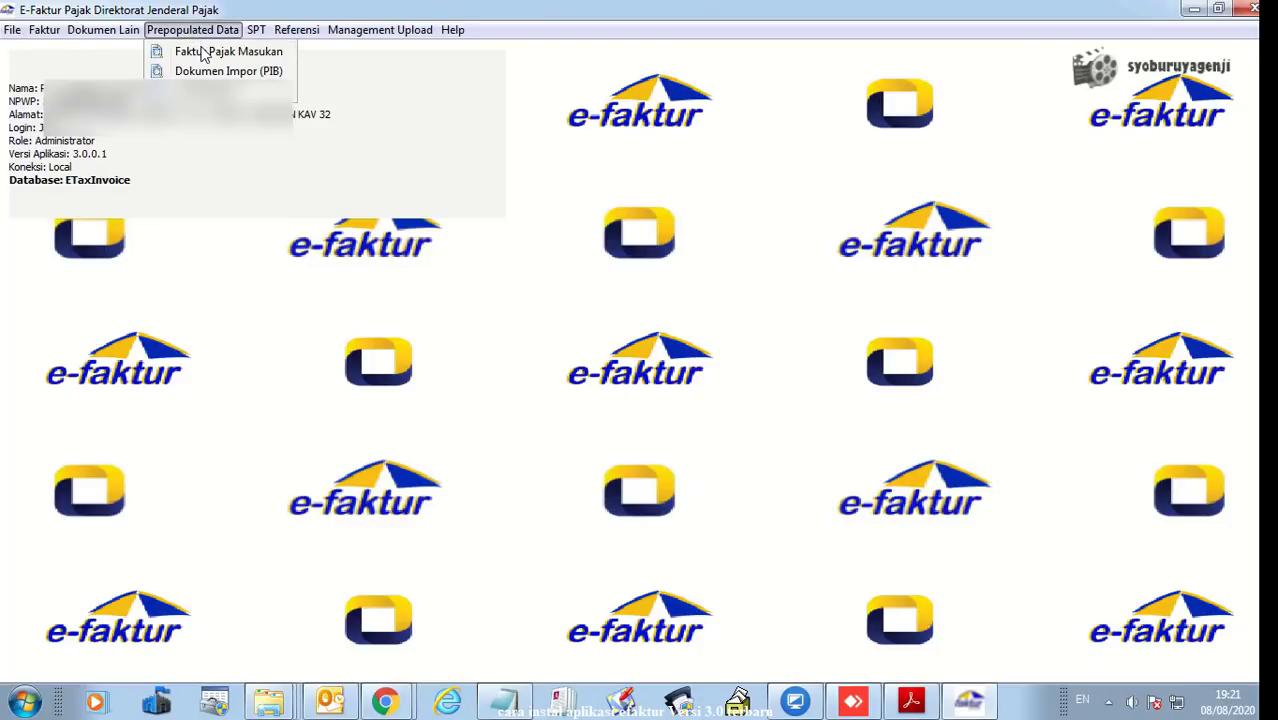
{"action": "left_click", "coordinate": [205, 51]}
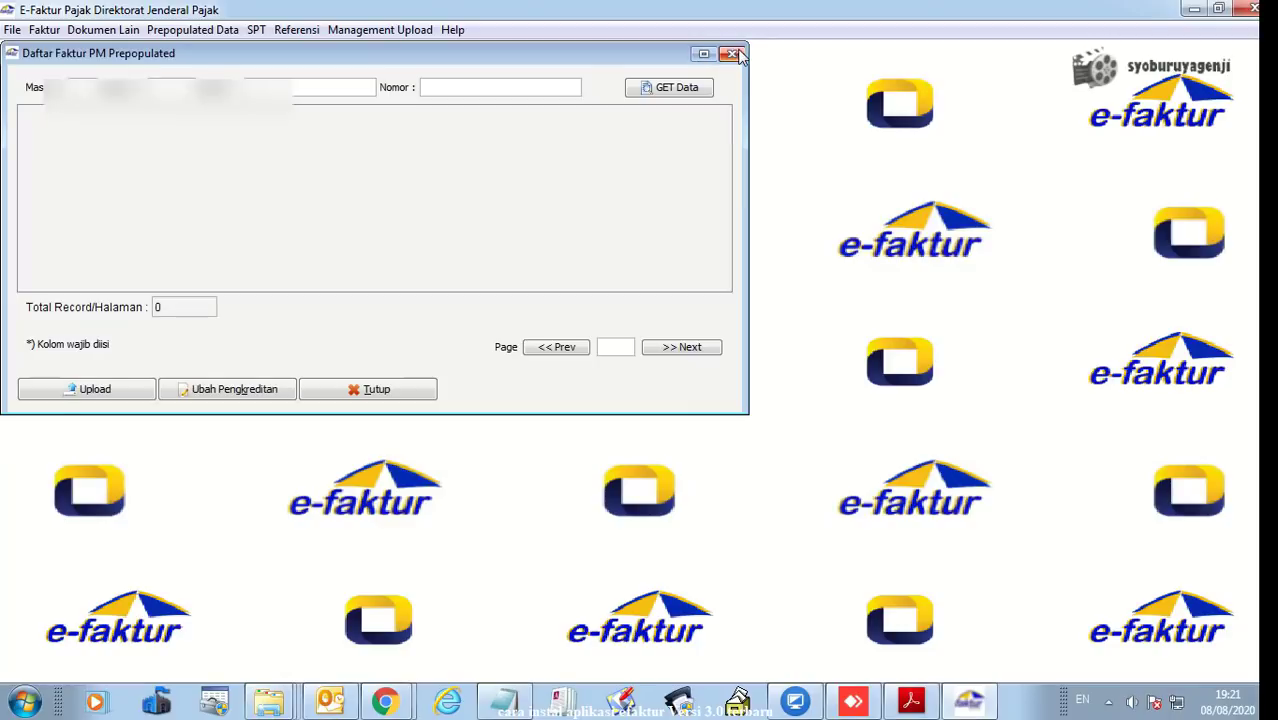
{"action": "left_click", "coordinate": [733, 53]}
{"action": "left_click", "coordinate": [209, 32]}
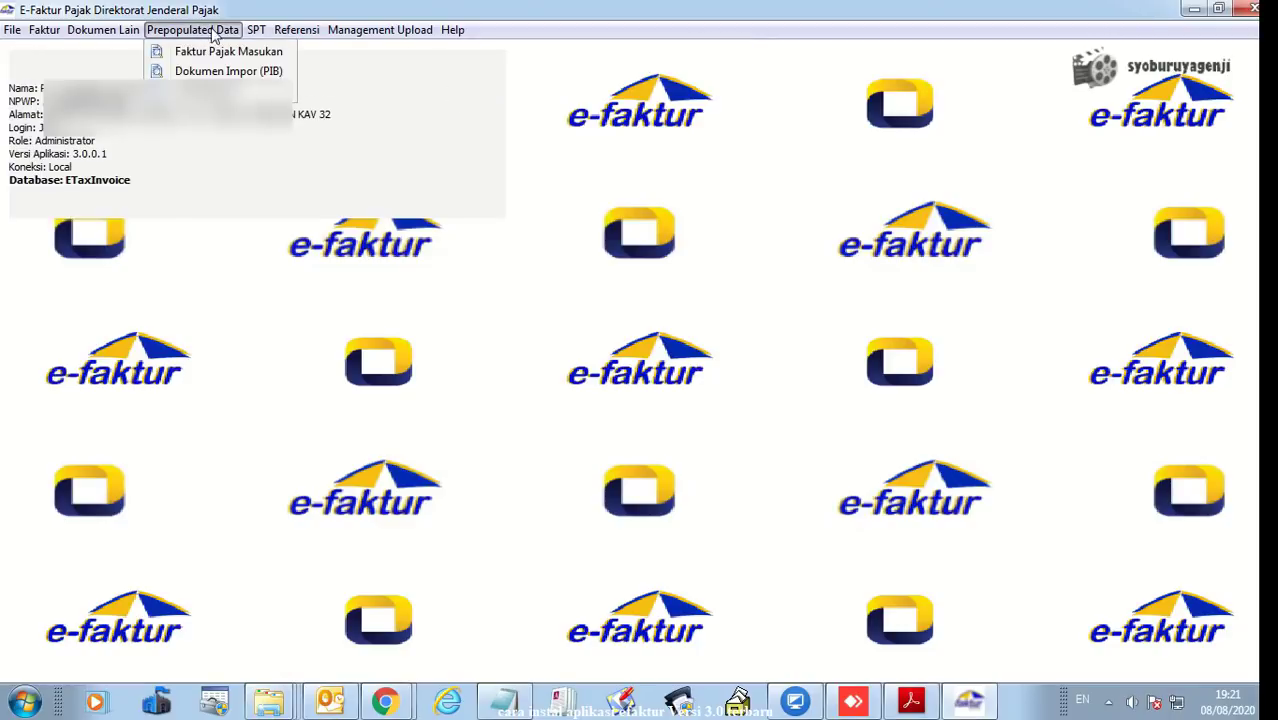
{"action": "left_click", "coordinate": [571, 205]}
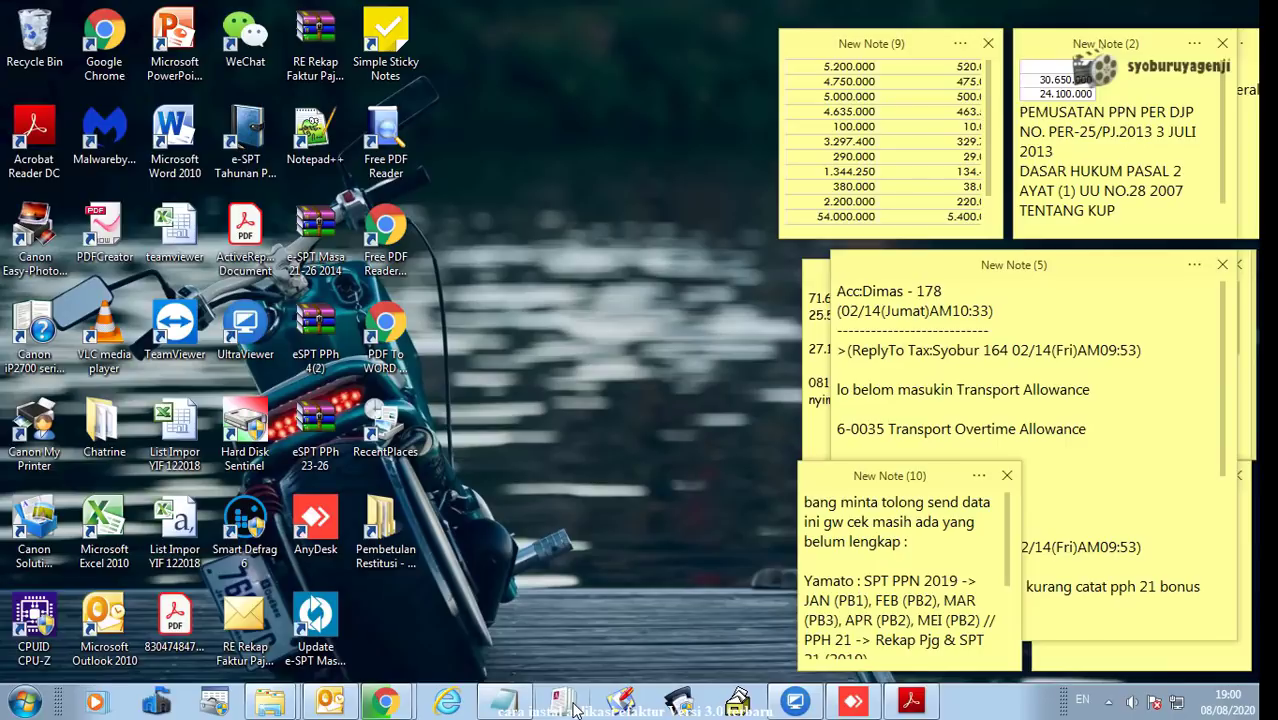
- Refresh the desktop and bring the EFaktur_Windows_32bit folder window back to the front
{"action": "right_click", "coordinate": [578, 155]}
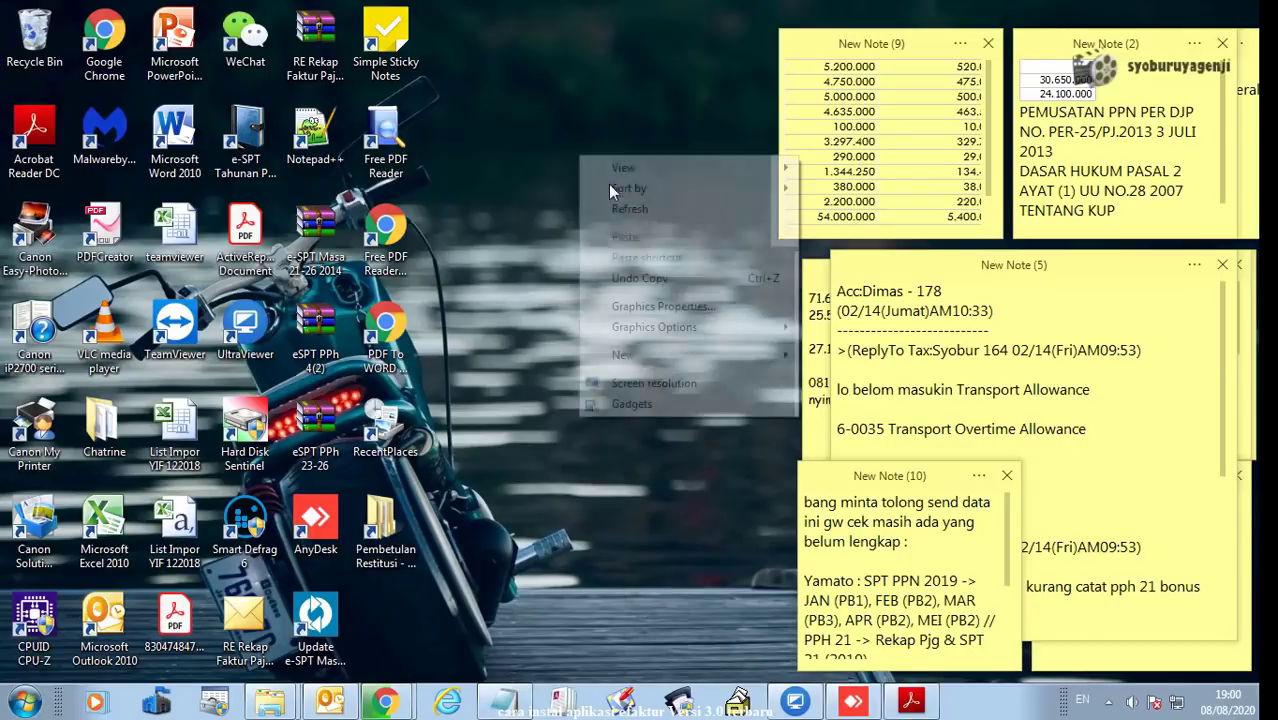
{"action": "right_click", "coordinate": [521, 193]}
{"action": "right_click", "coordinate": [521, 193]}
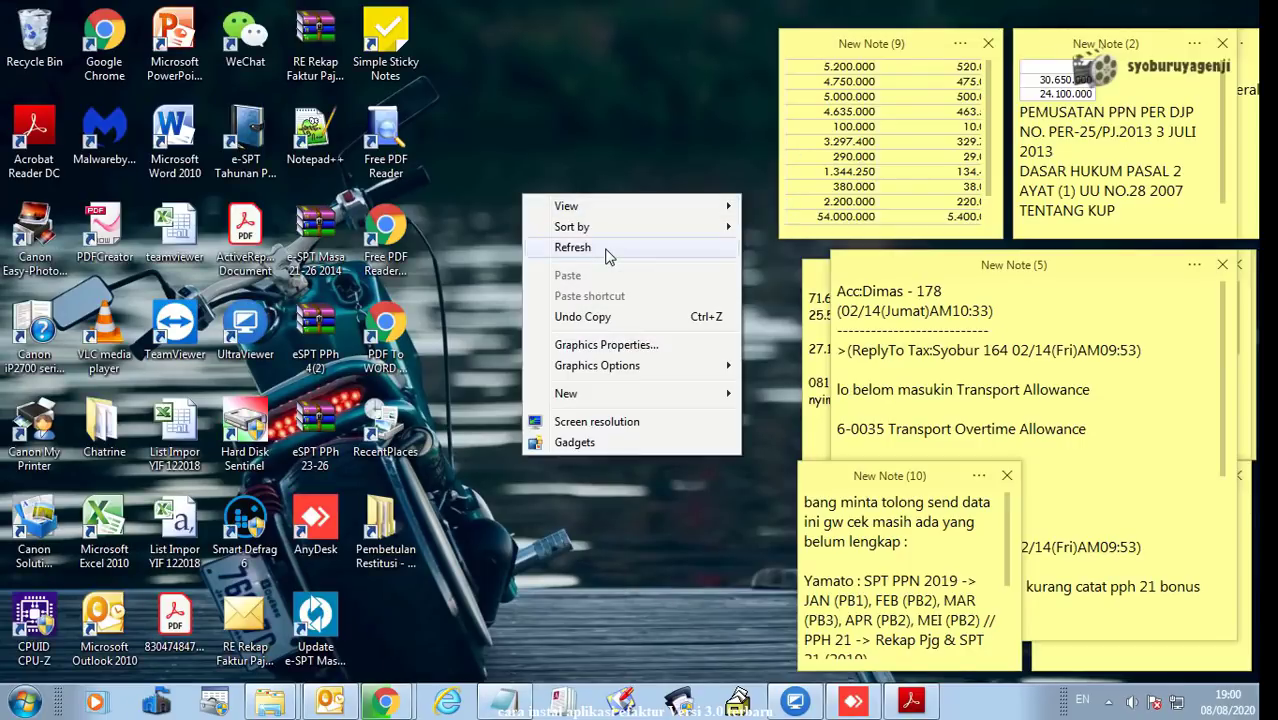
{"action": "left_click", "coordinate": [607, 257]}
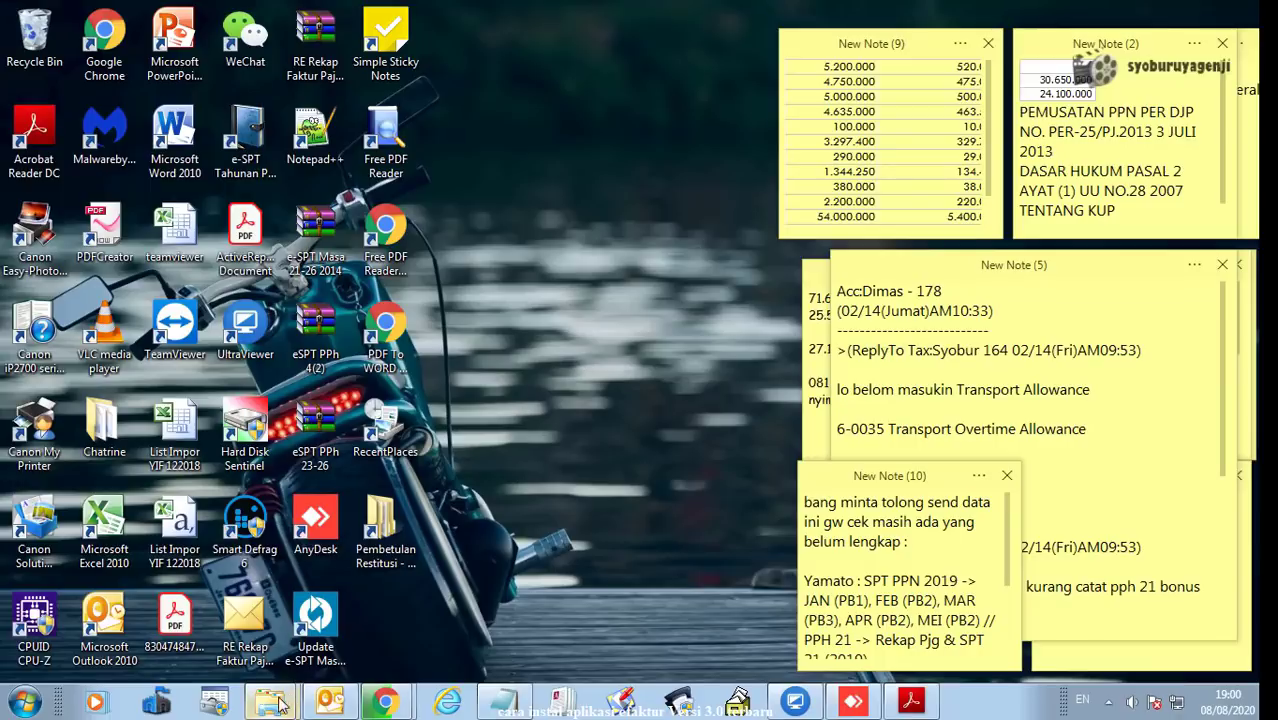
{"action": "mouse_move", "coordinate": [273, 705]}
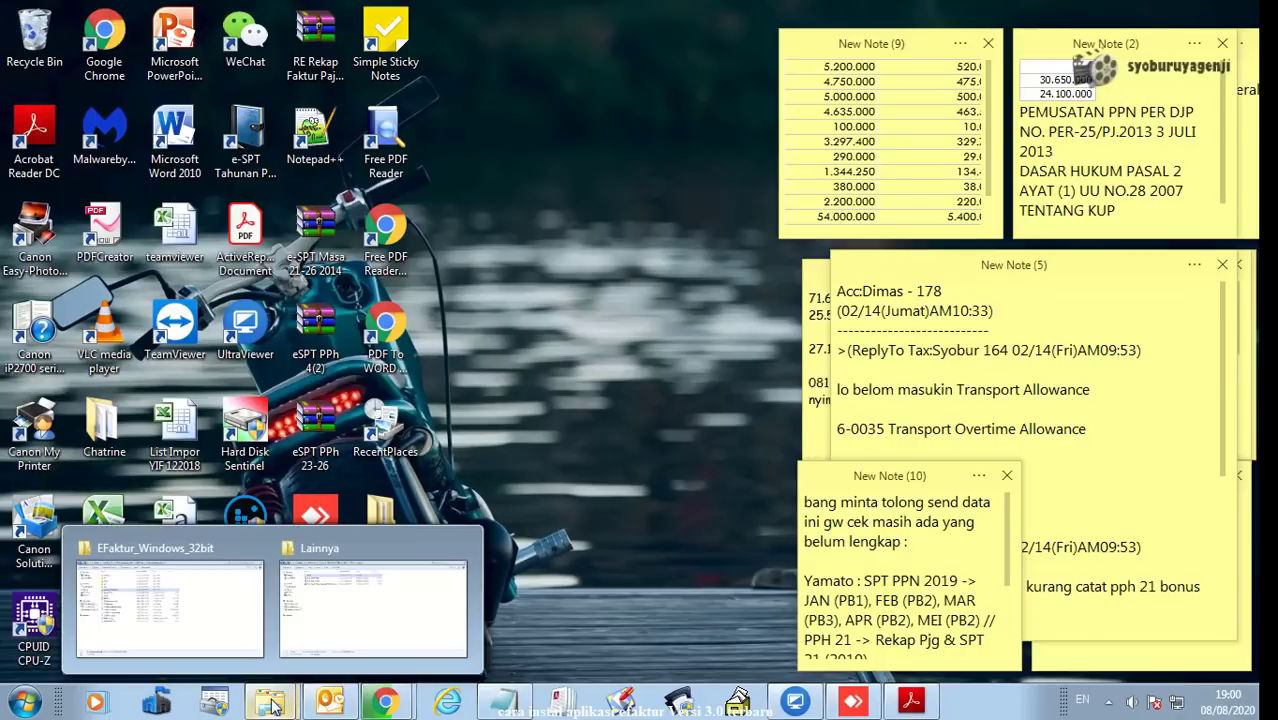
{"action": "left_click", "coordinate": [170, 605]}
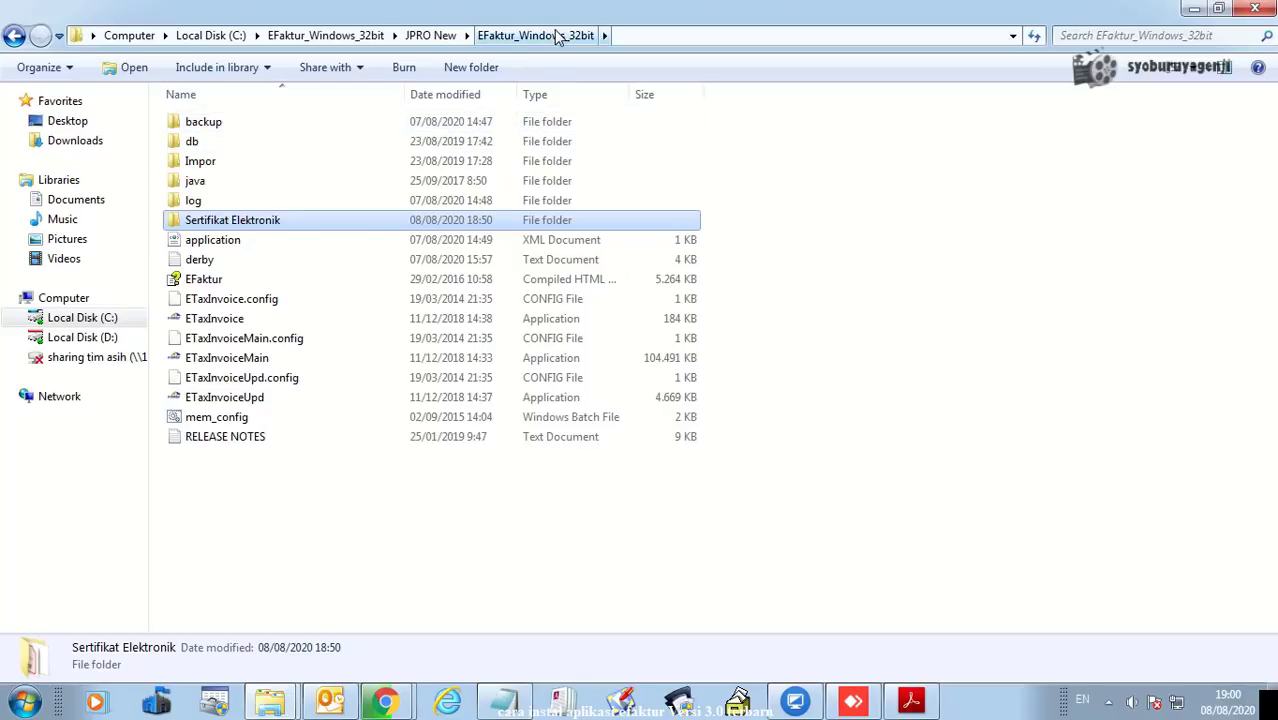
{"action": "left_click", "coordinate": [440, 36]}
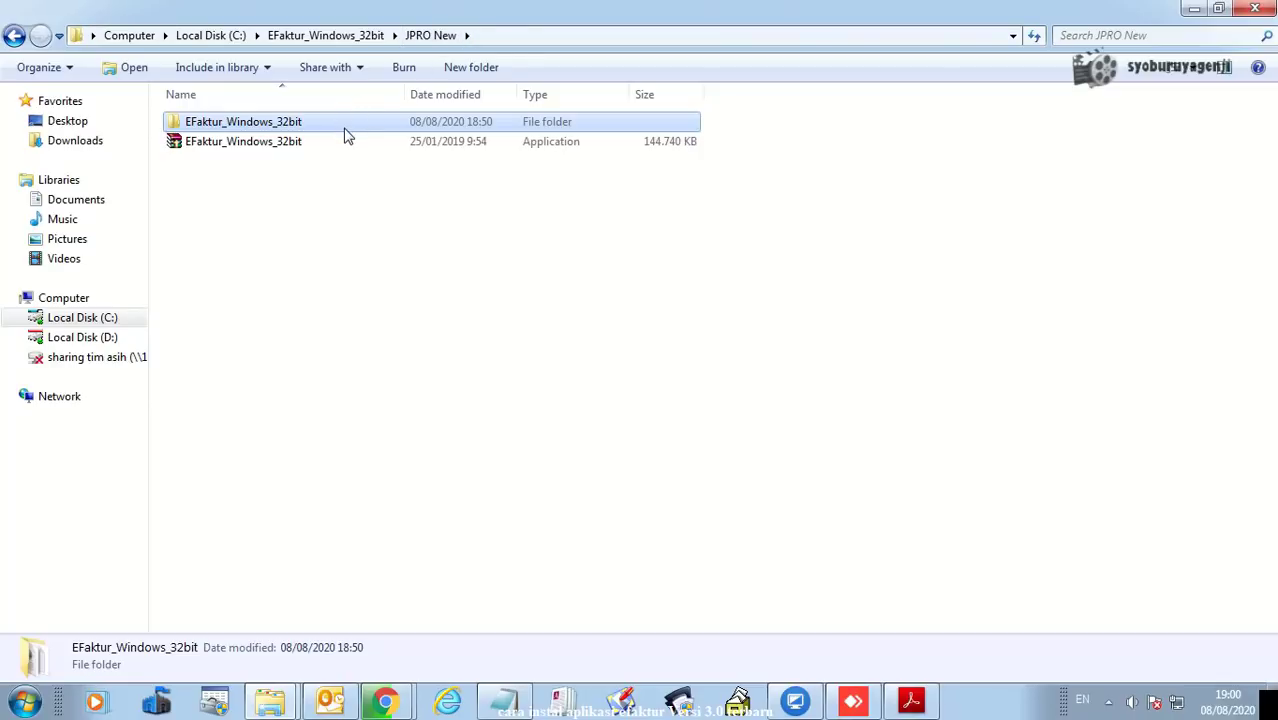
{"action": "double_click", "coordinate": [358, 128]}
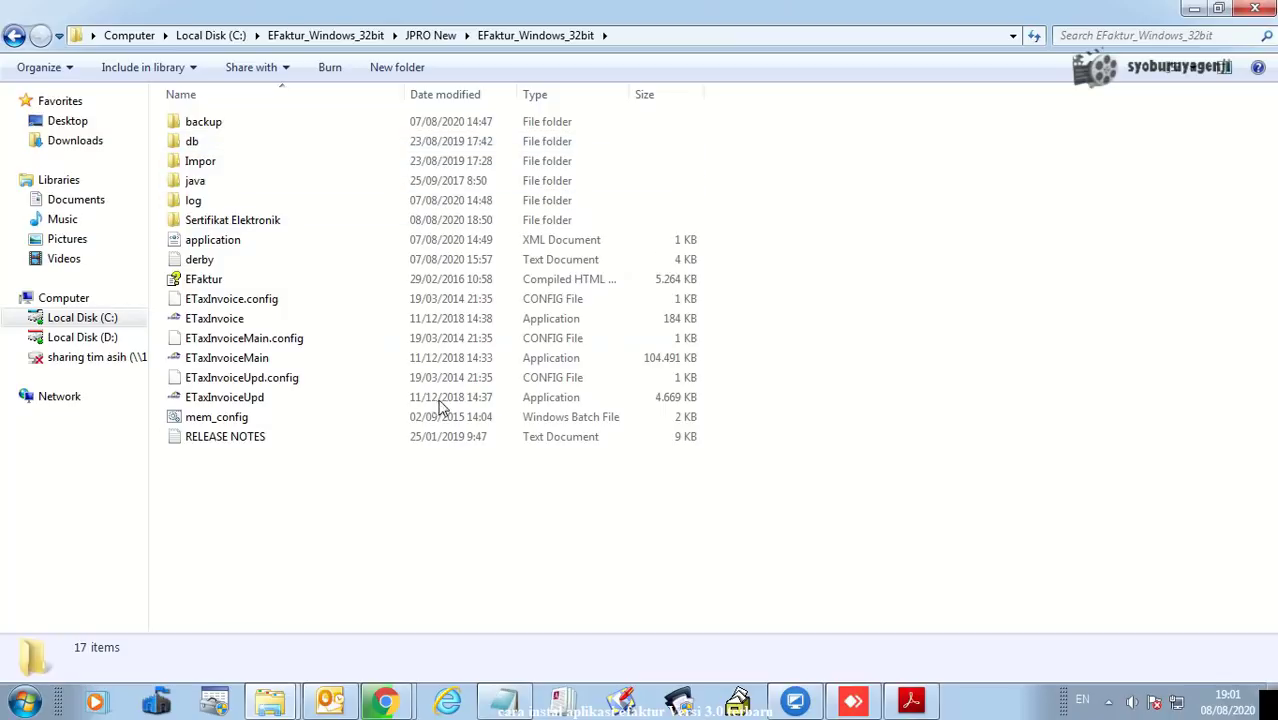
{"action": "mouse_move", "coordinate": [386, 700]}
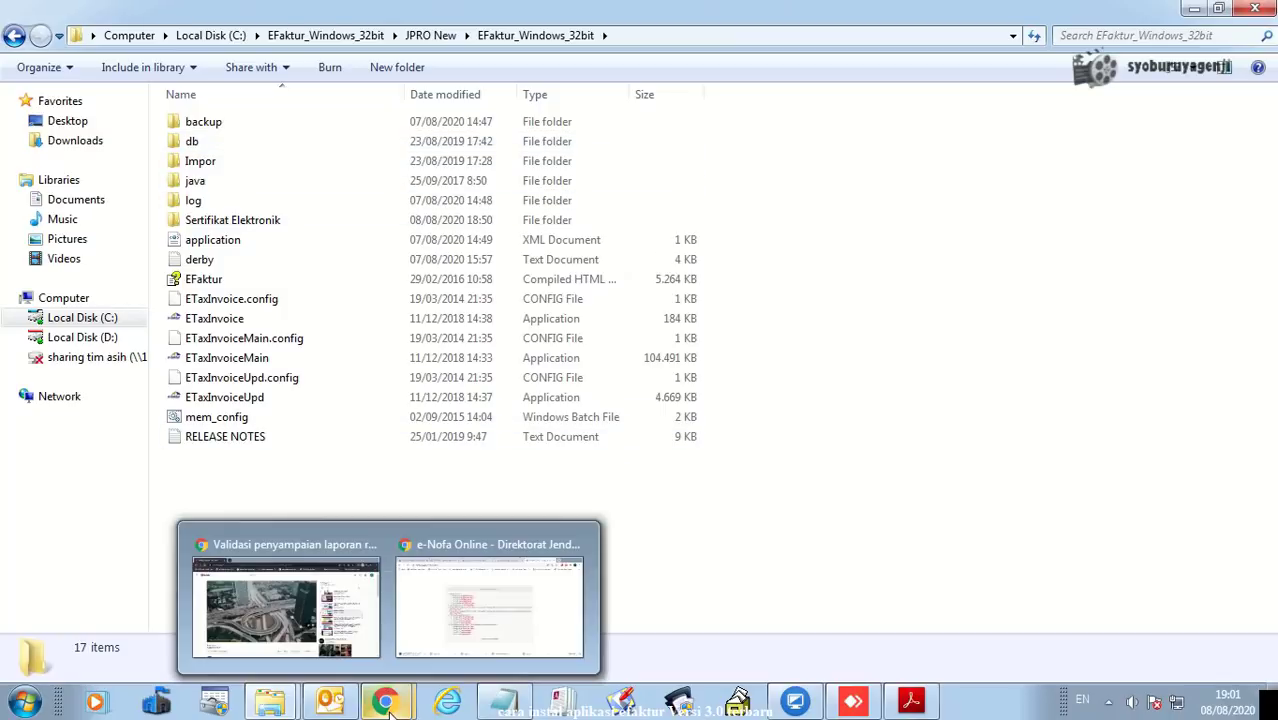
- Switch to the e-Nofa Online Chrome window and select the page URL in the address bar
{"action": "left_click", "coordinate": [460, 622]}
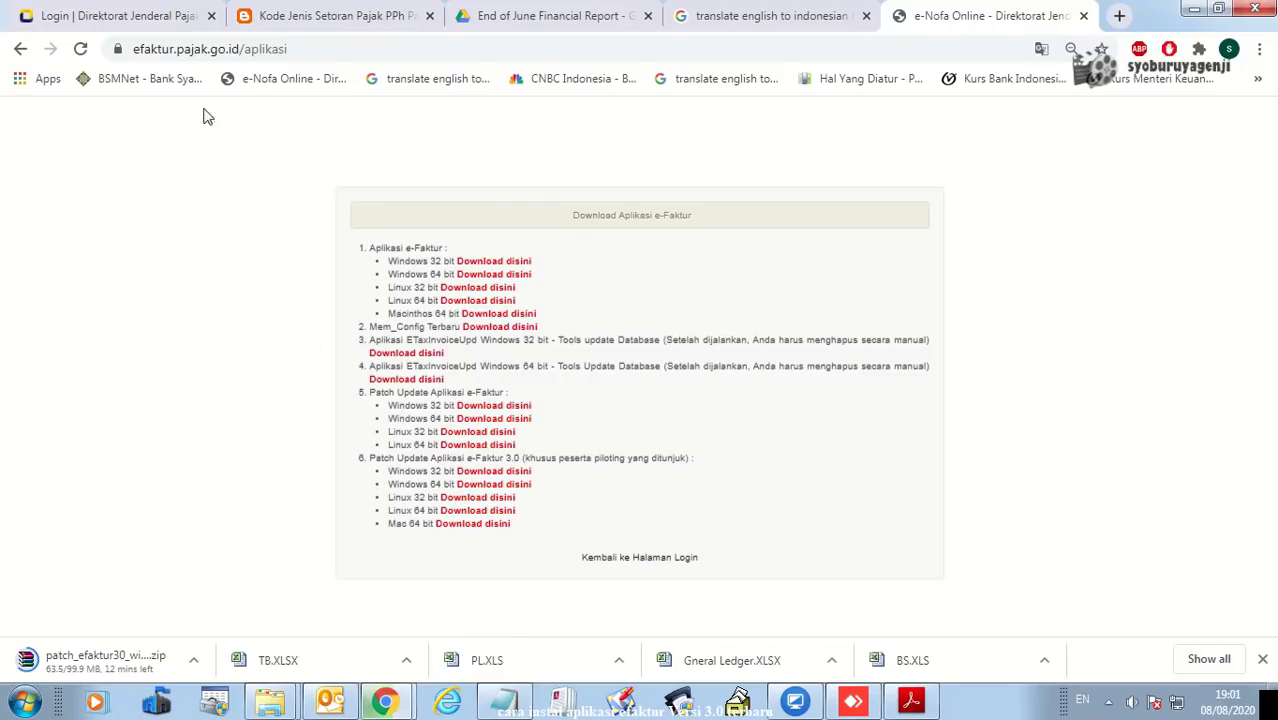
{"action": "left_click", "coordinate": [300, 47]}
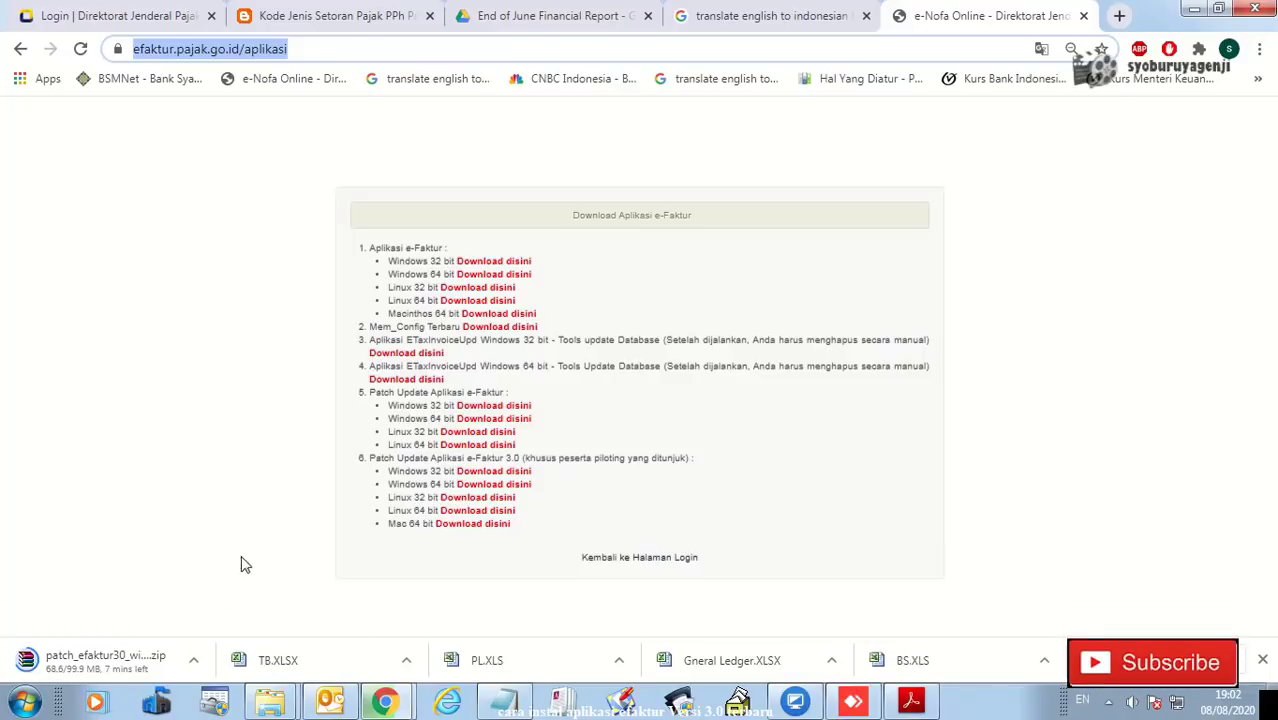
{"action": "left_click", "coordinate": [26, 704]}
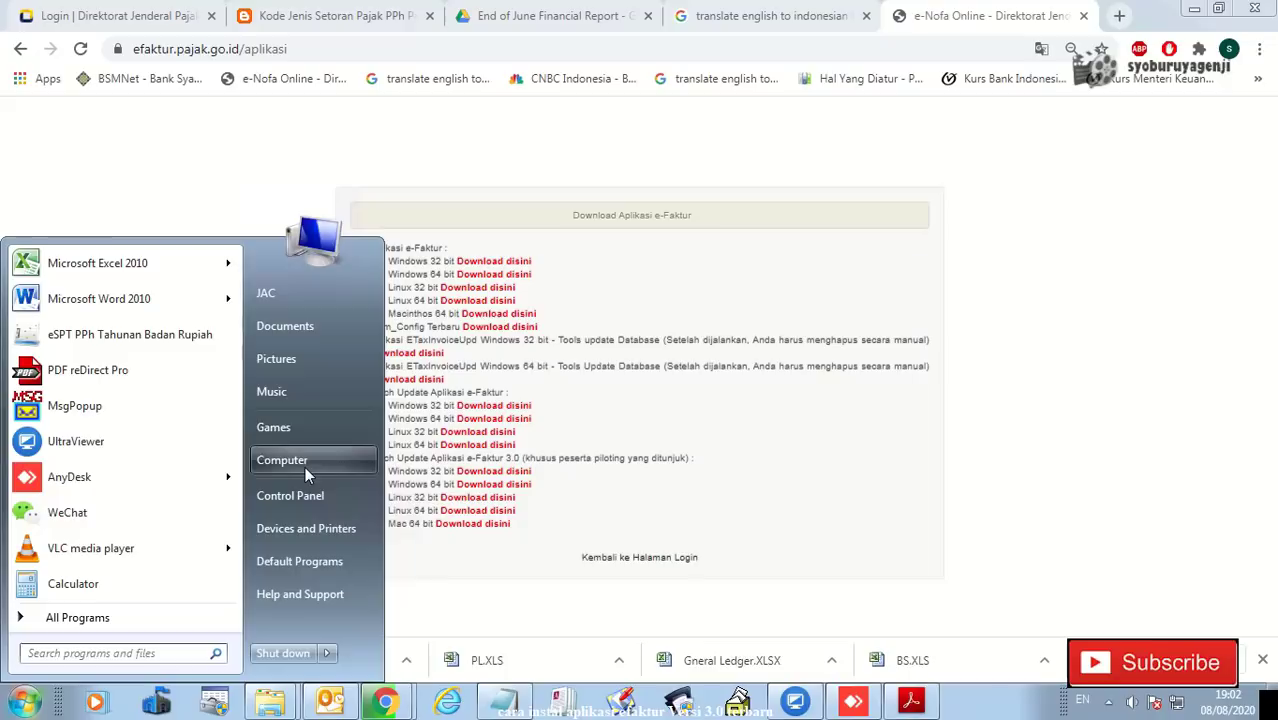
{"action": "right_click", "coordinate": [305, 466]}
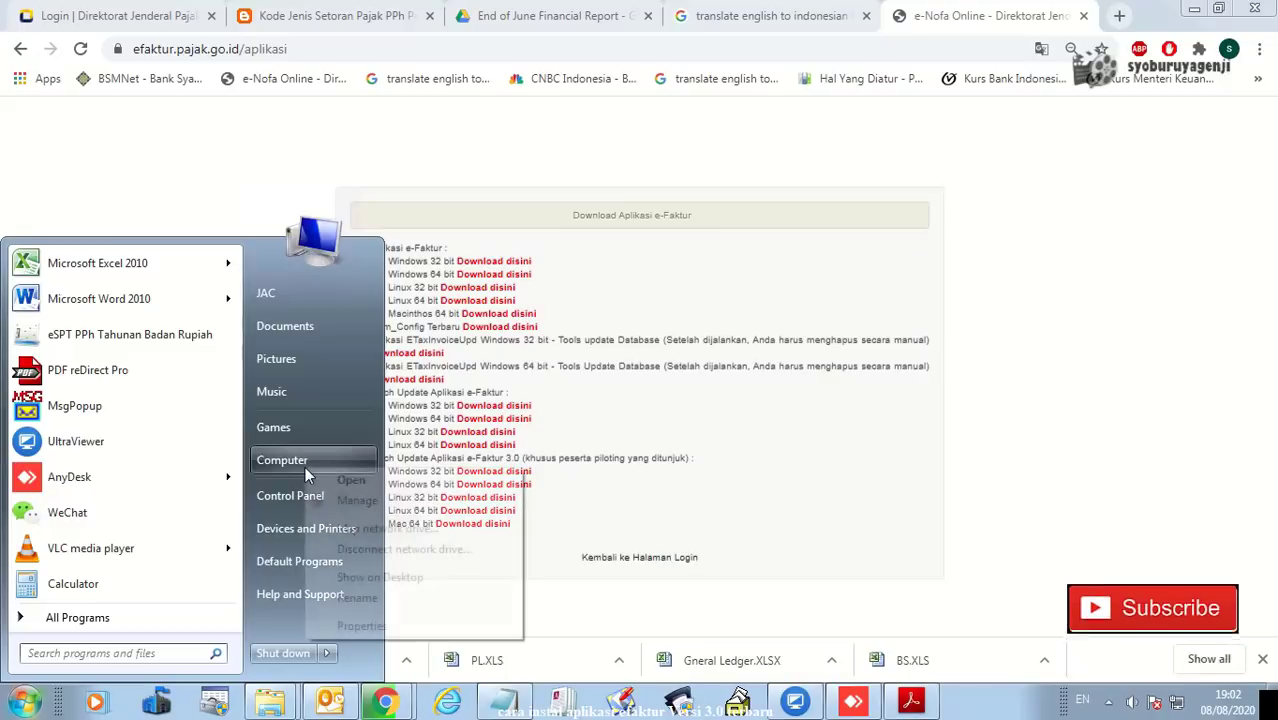
{"action": "left_click", "coordinate": [362, 626]}
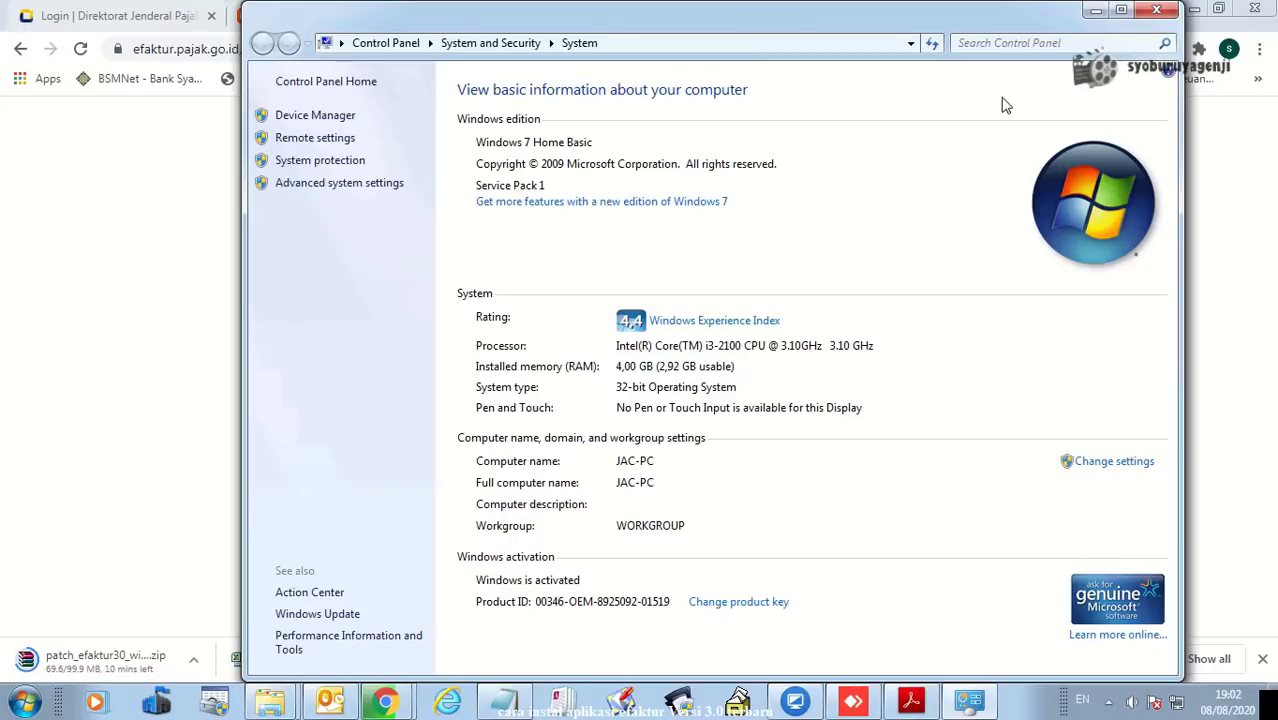
{"action": "left_click", "coordinate": [1158, 11]}
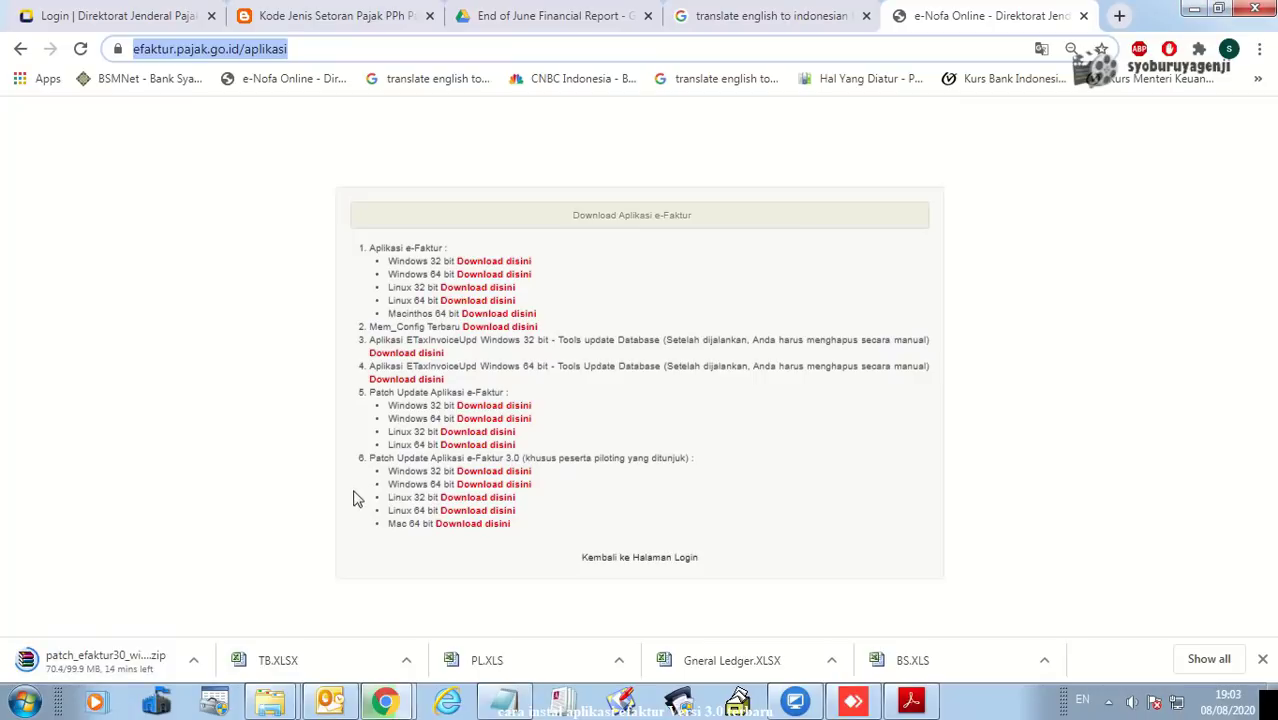
{"action": "left_click", "coordinate": [1193, 9]}
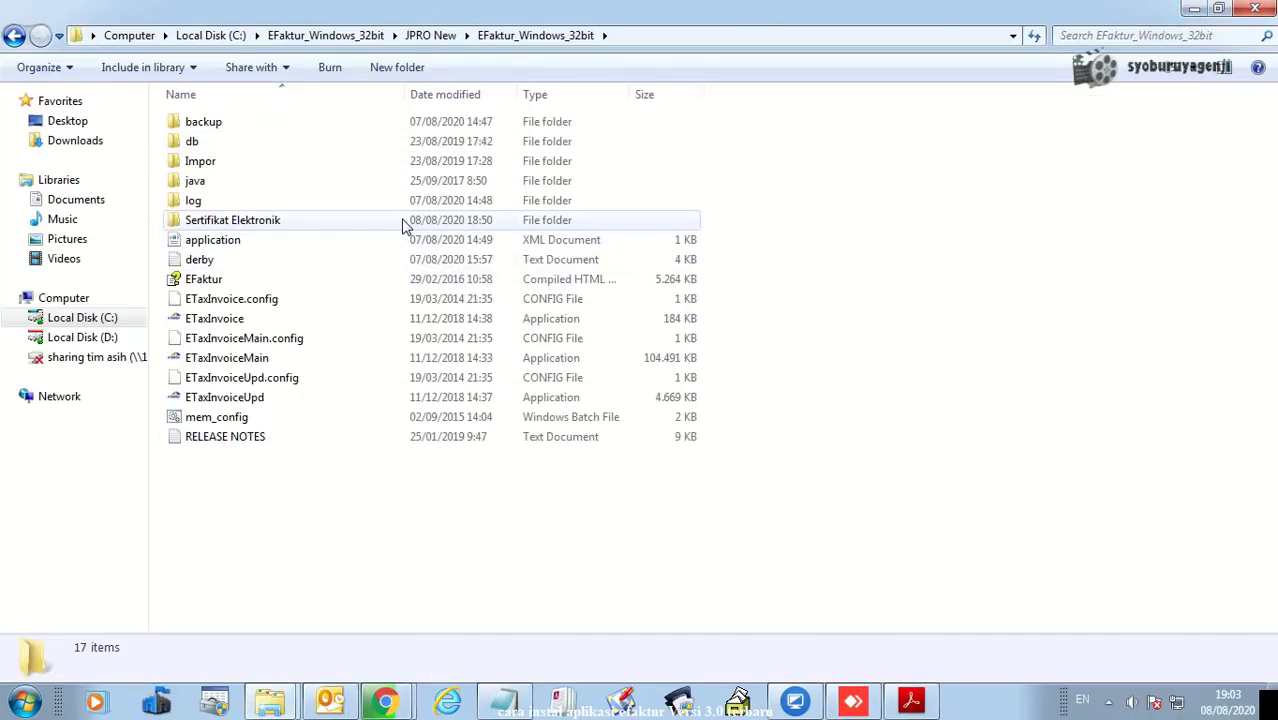
{"action": "mouse_move", "coordinate": [500, 4]}
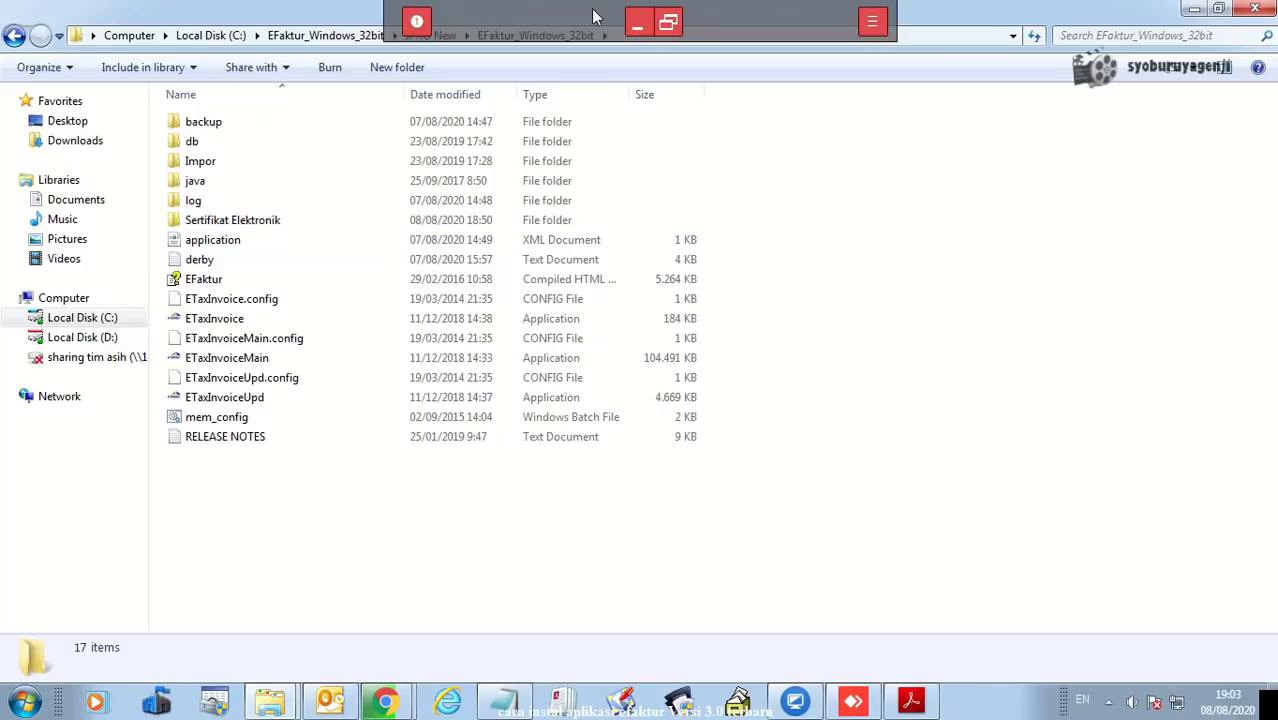
{"action": "left_click", "coordinate": [668, 24]}
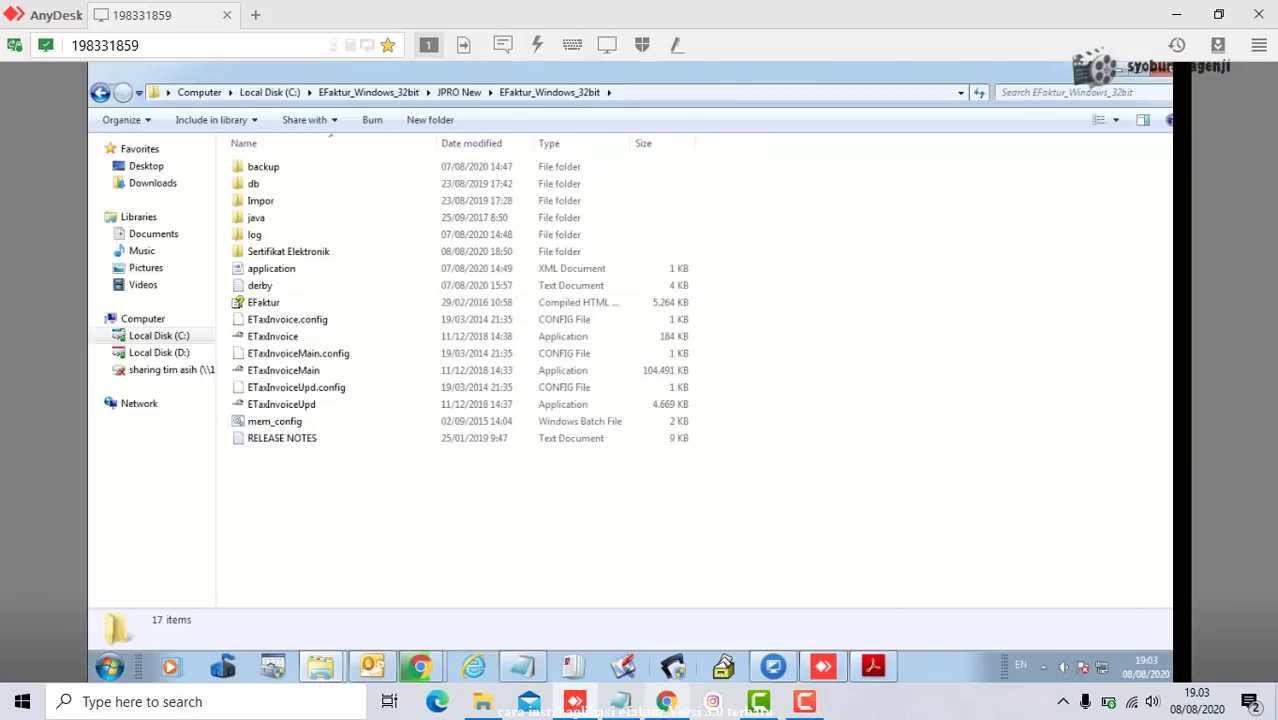
{"action": "left_click", "coordinate": [805, 704]}
{"action": "left_click", "coordinate": [1186, 614]}
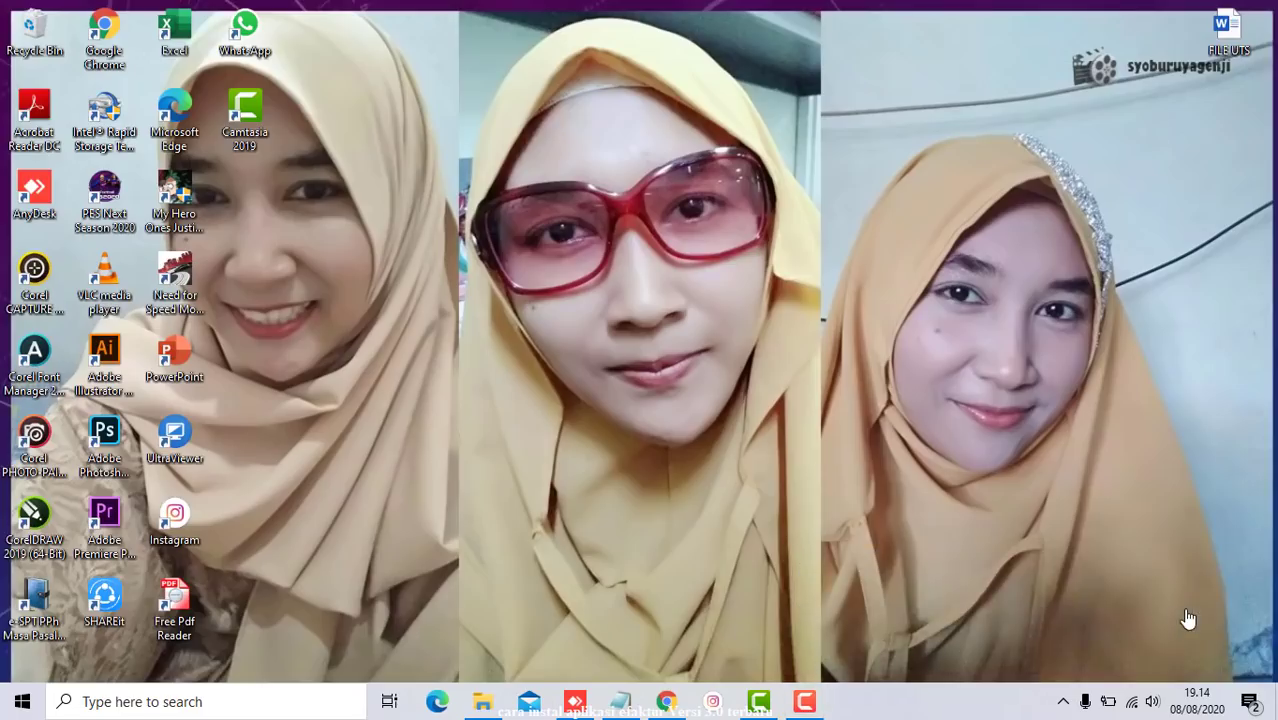
{"action": "left_click", "coordinate": [575, 701]}
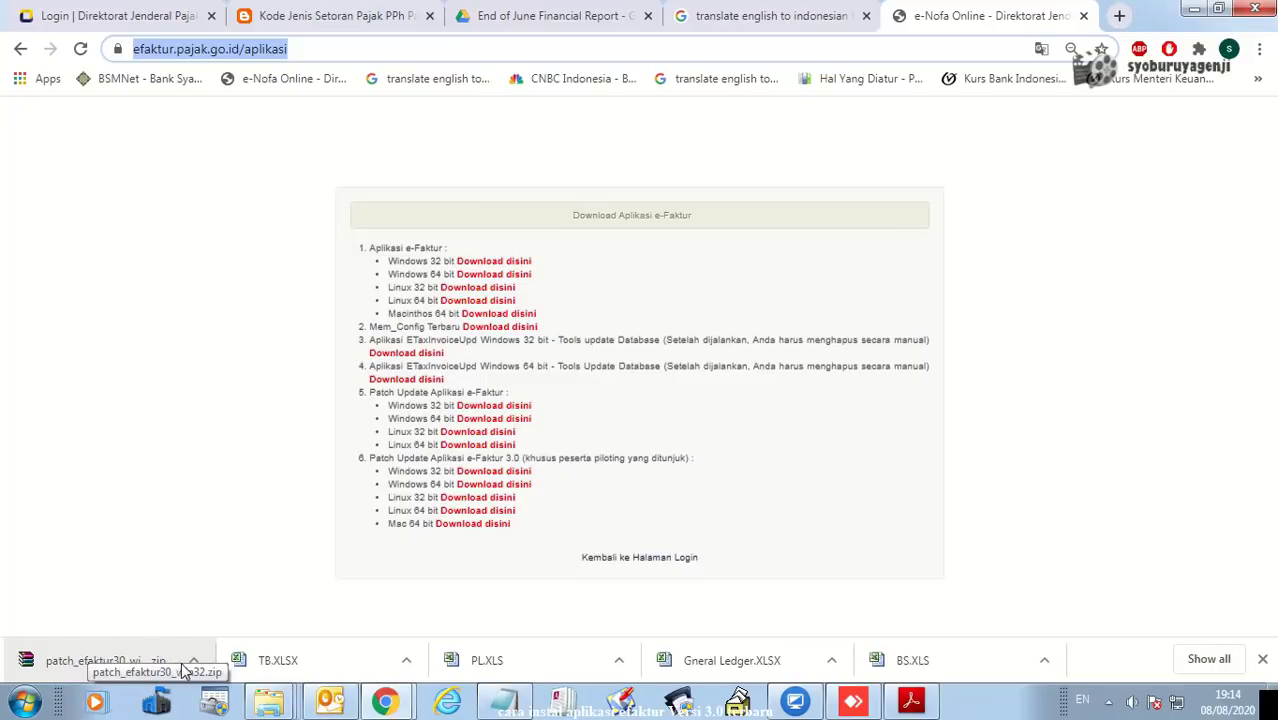
- Open the Update folder and extract patch_efaktur30_win32.zip there with Extract Here
{"action": "left_click", "coordinate": [268, 701]}
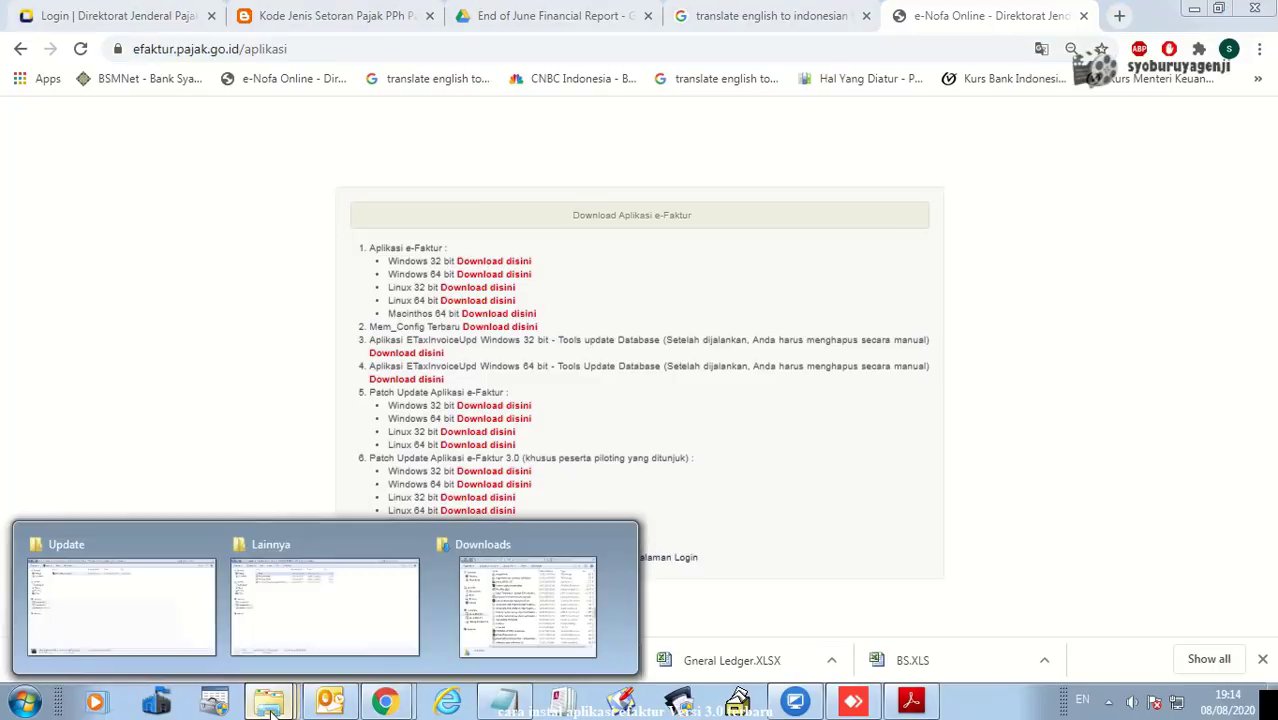
{"action": "left_click", "coordinate": [170, 610]}
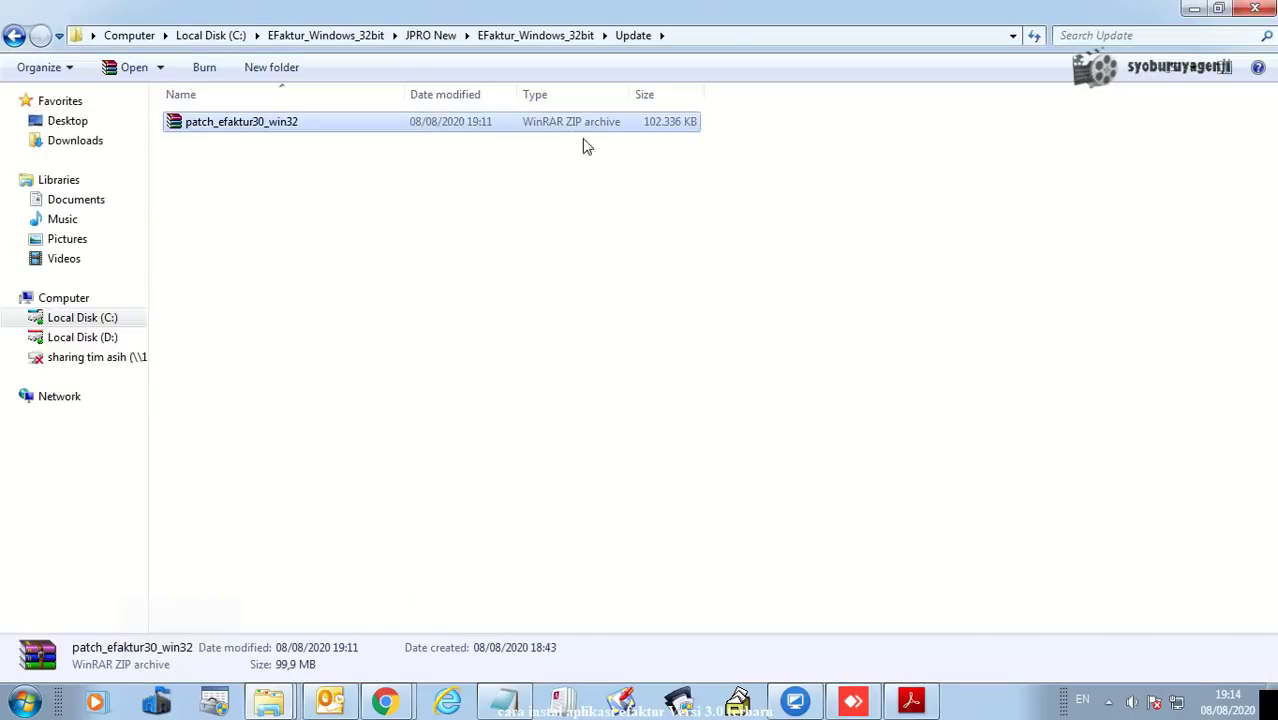
{"action": "left_click", "coordinate": [558, 37]}
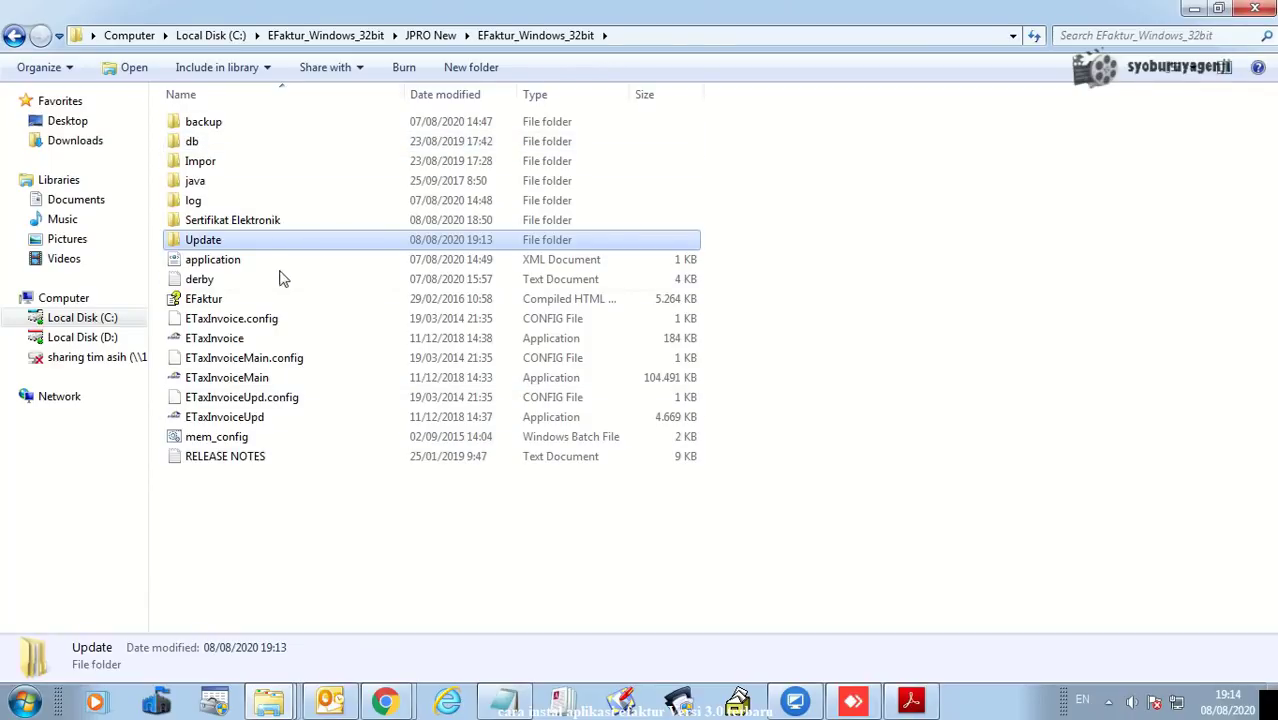
{"action": "double_click", "coordinate": [247, 245]}
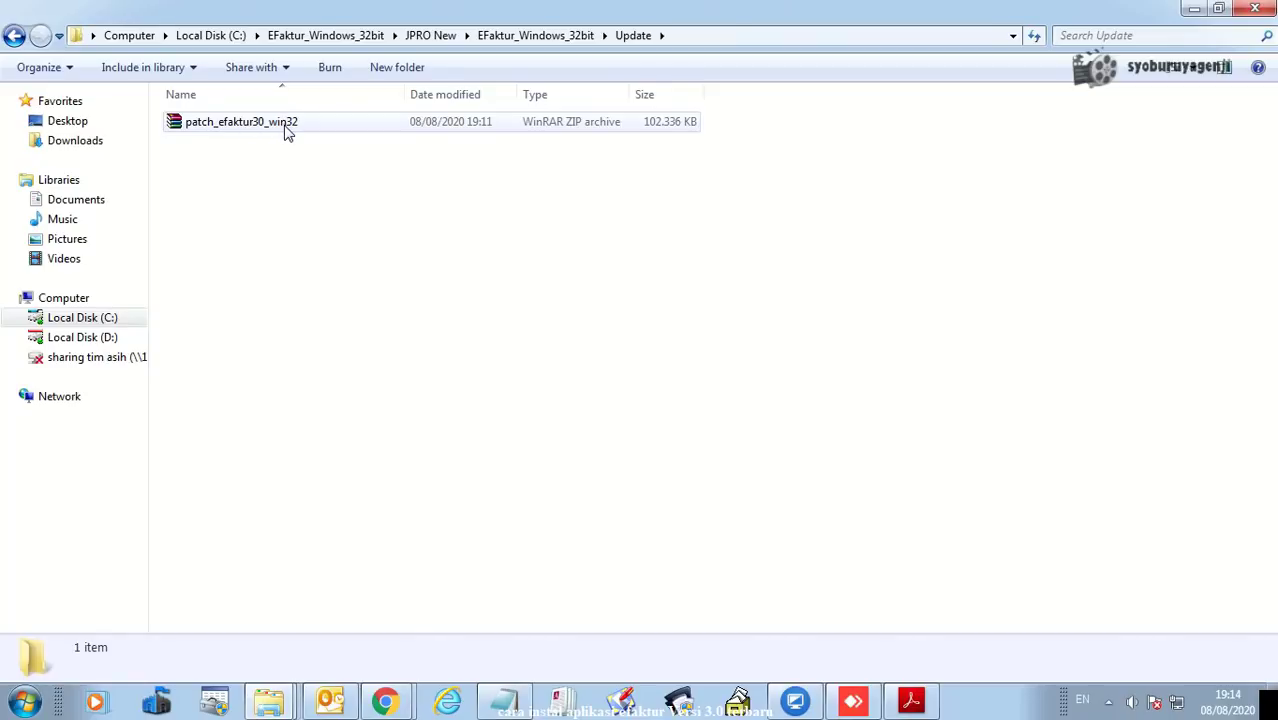
{"action": "left_click", "coordinate": [289, 129]}
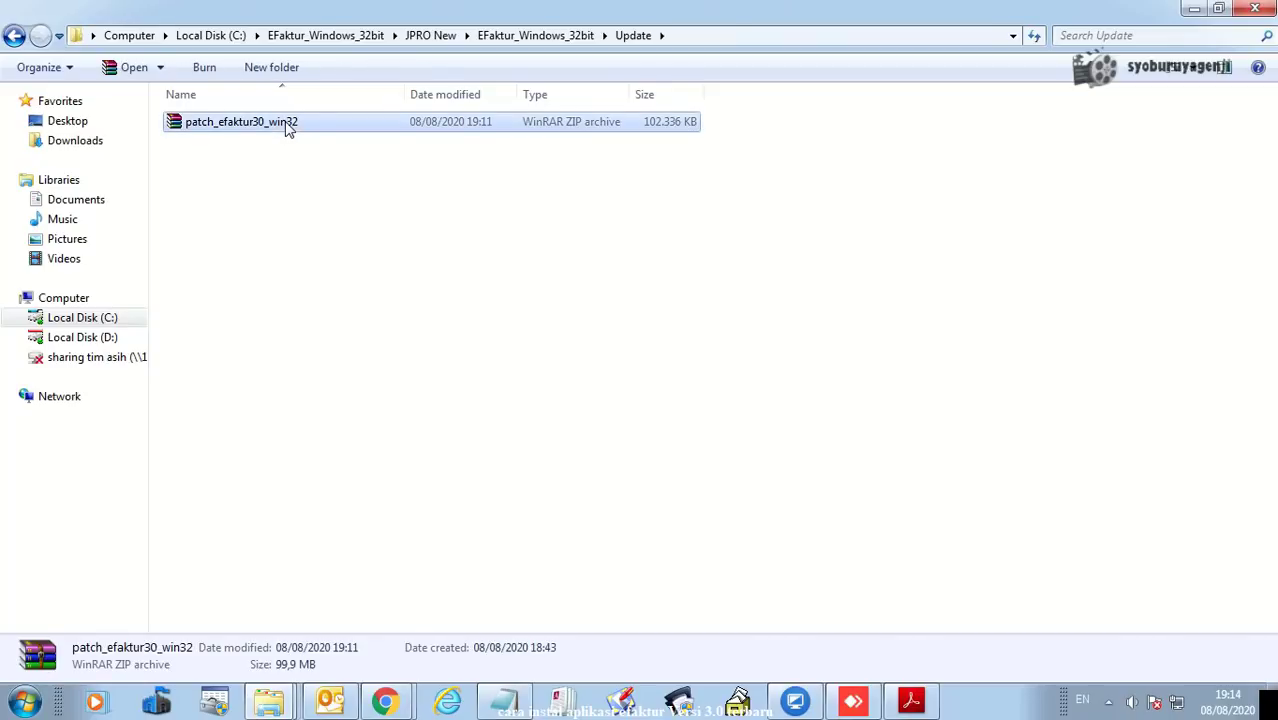
{"action": "right_click", "coordinate": [289, 129]}
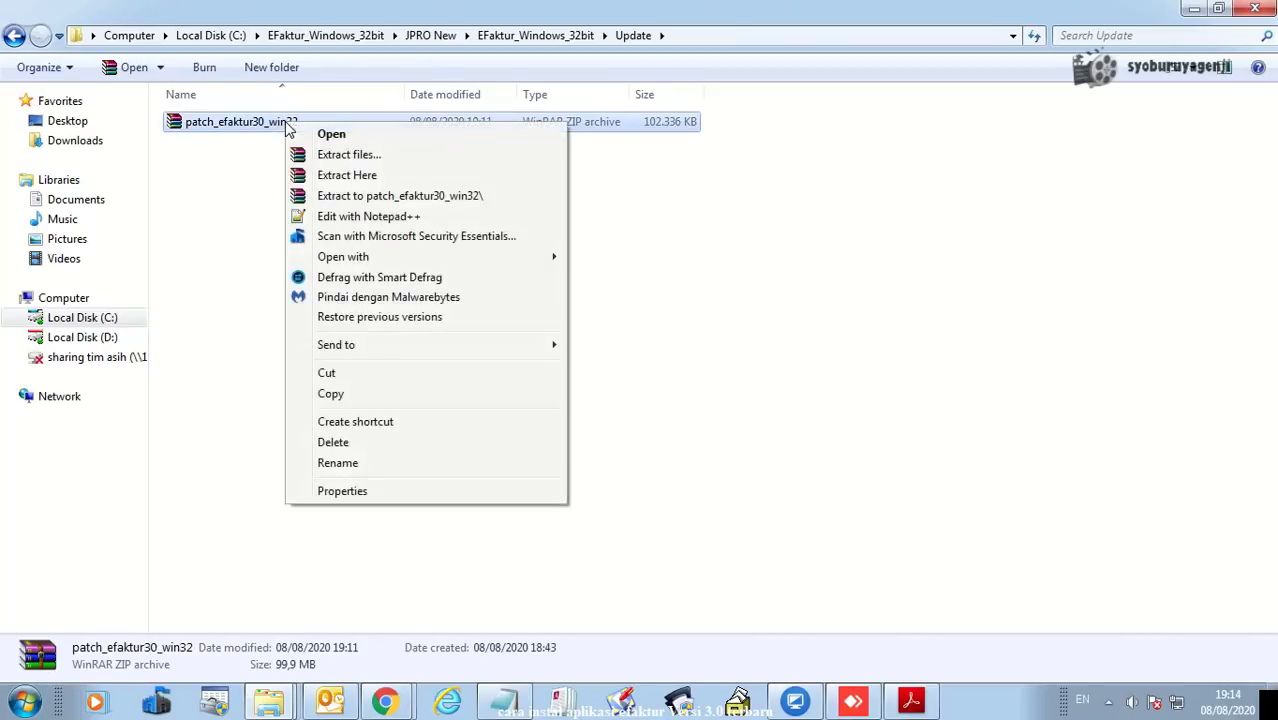
{"action": "left_click", "coordinate": [356, 176]}
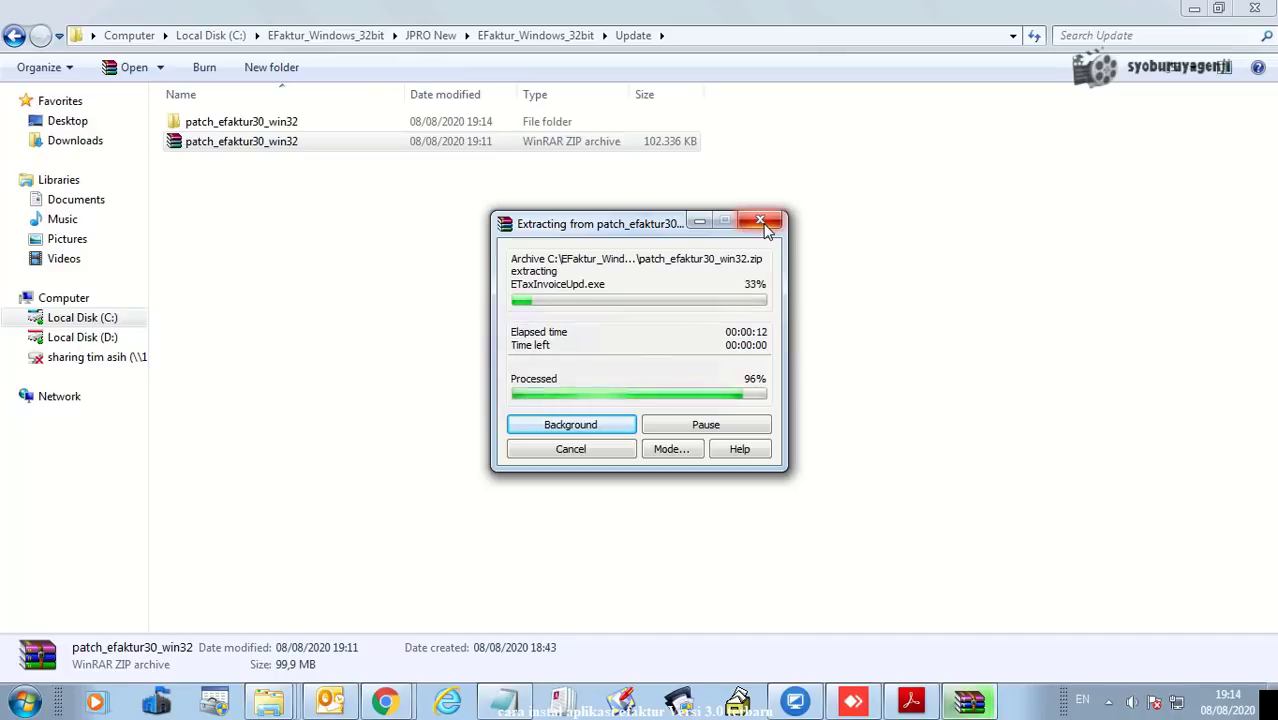
- Copy the three extracted patch files and paste them into the EFaktur_Windows_32bit folder
{"action": "double_click", "coordinate": [236, 122]}
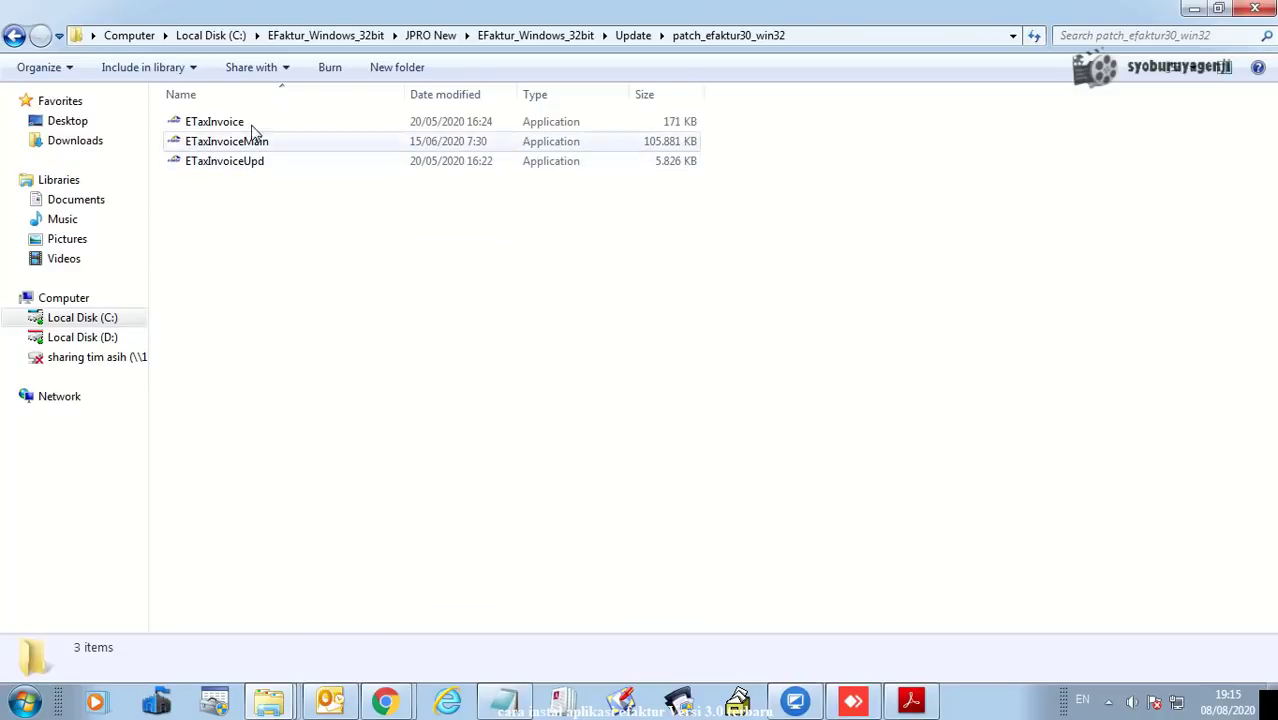
{"action": "left_click", "coordinate": [250, 122]}
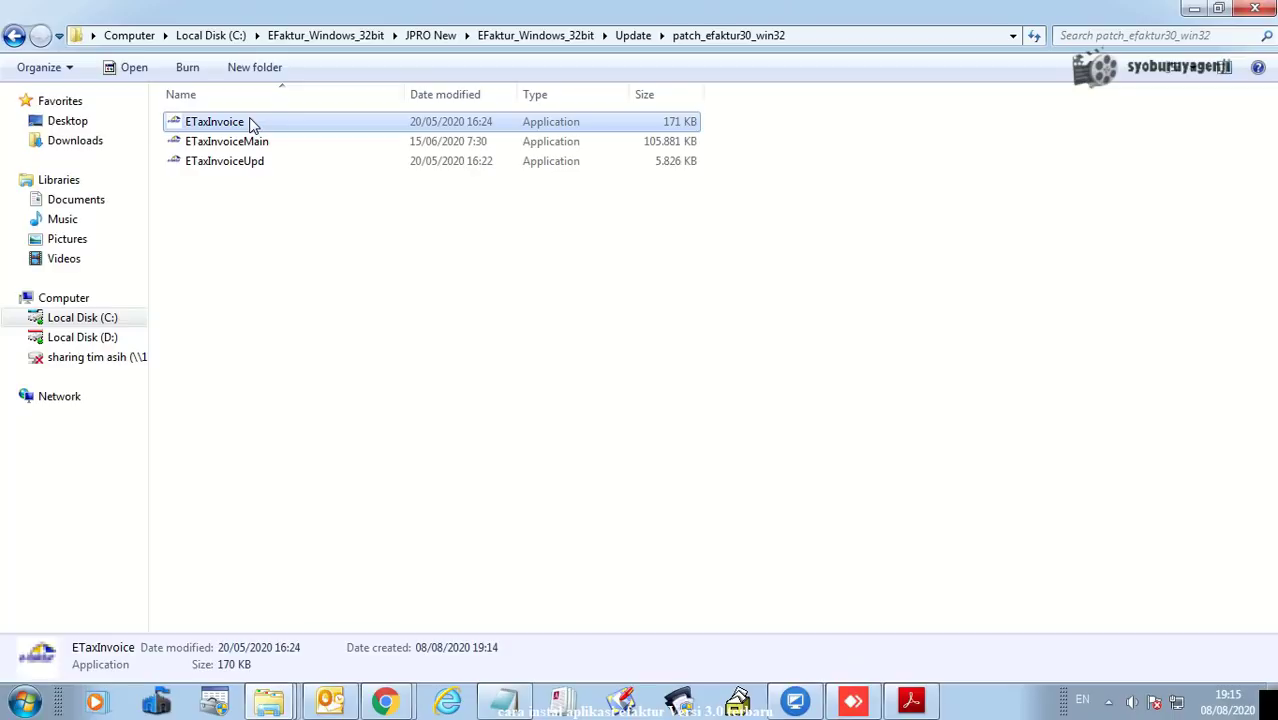
{"action": "key", "text": "shift+Down"}
{"action": "key", "text": "shift+Down"}
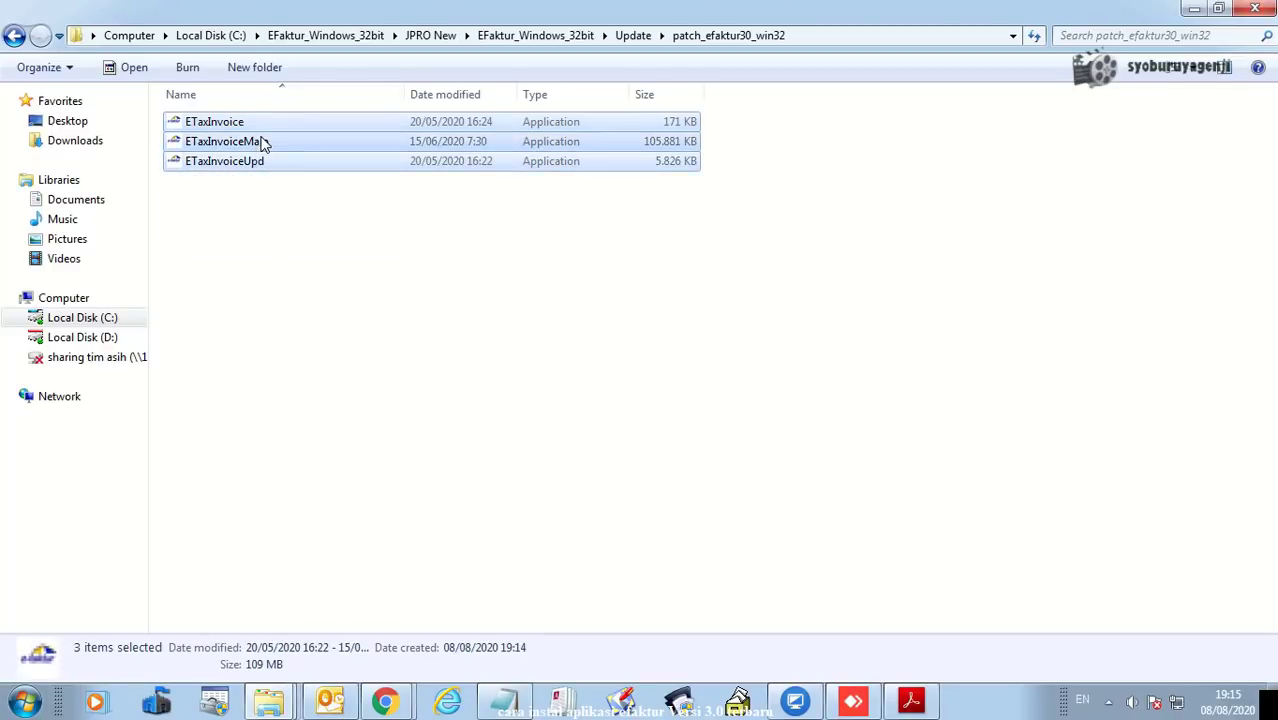
{"action": "right_click", "coordinate": [260, 139]}
{"action": "left_click", "coordinate": [318, 474]}
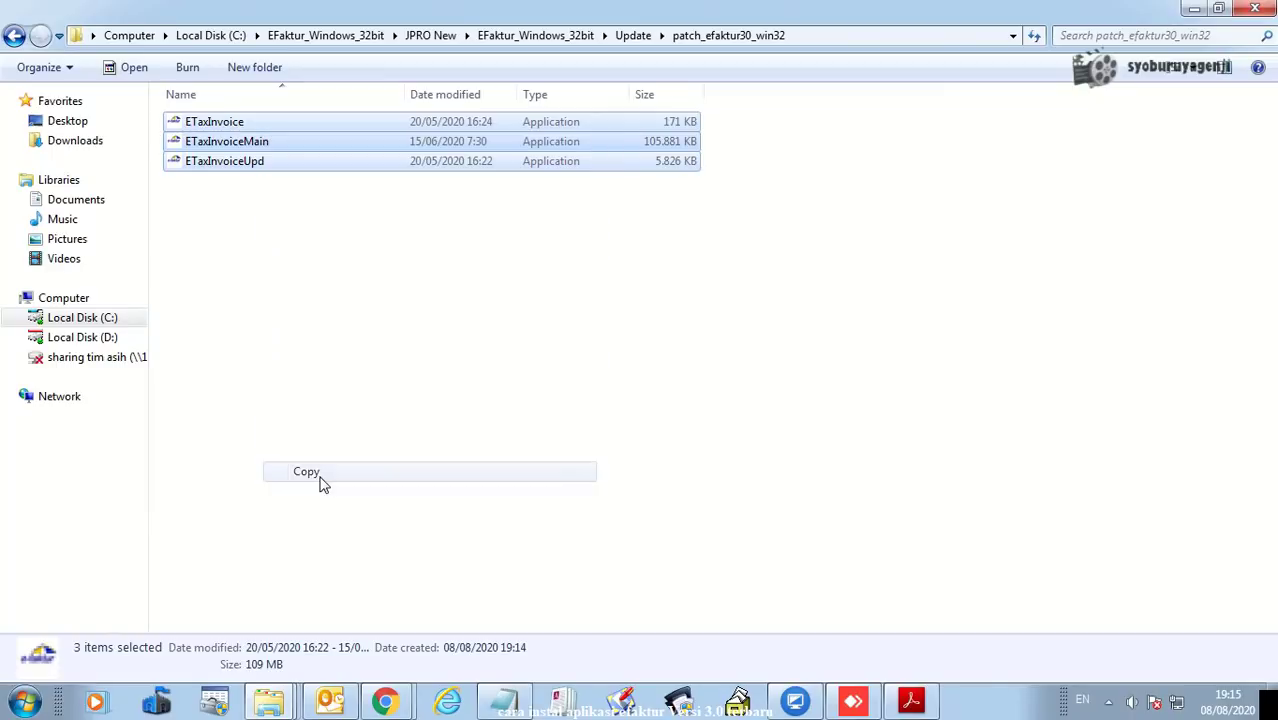
{"action": "left_click", "coordinate": [535, 35]}
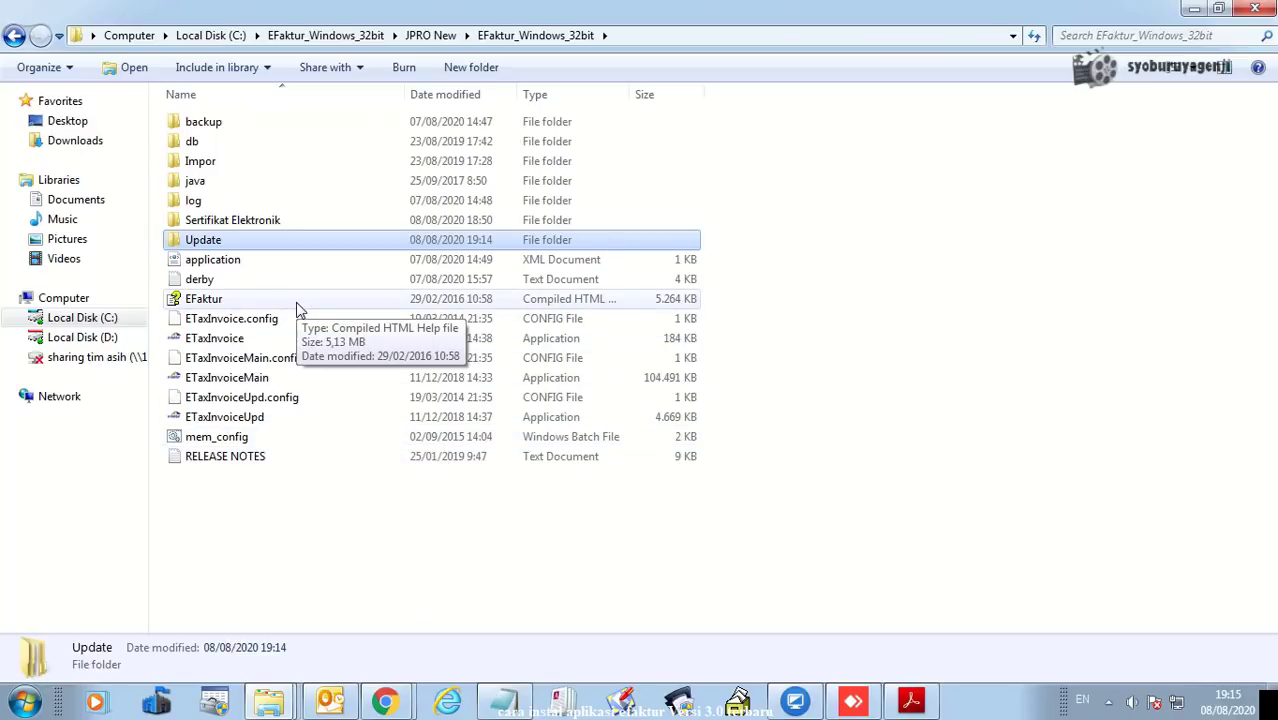
{"action": "key", "text": "ctrl+v"}
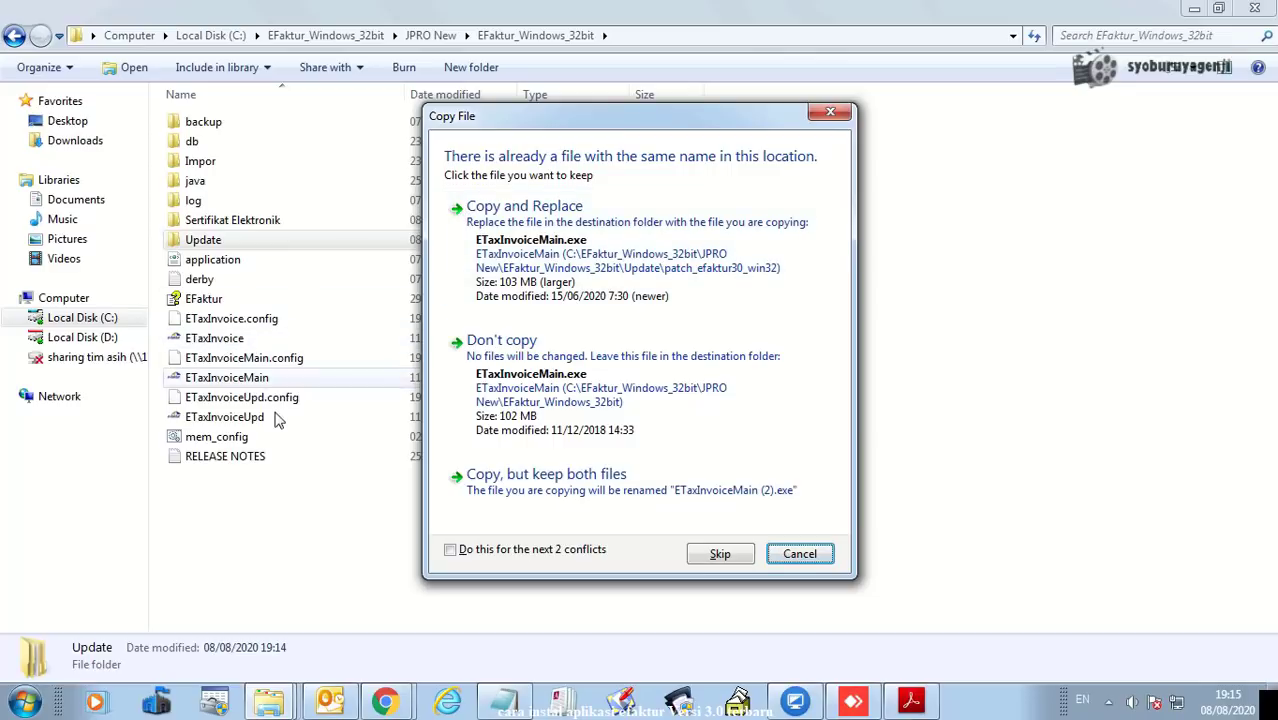
- Replace ETaxInvoiceMain, ETaxInvoiceUpd and ETaxInvoice with the patch versions, then select ETaxInvoice
{"action": "left_click", "coordinate": [543, 210]}
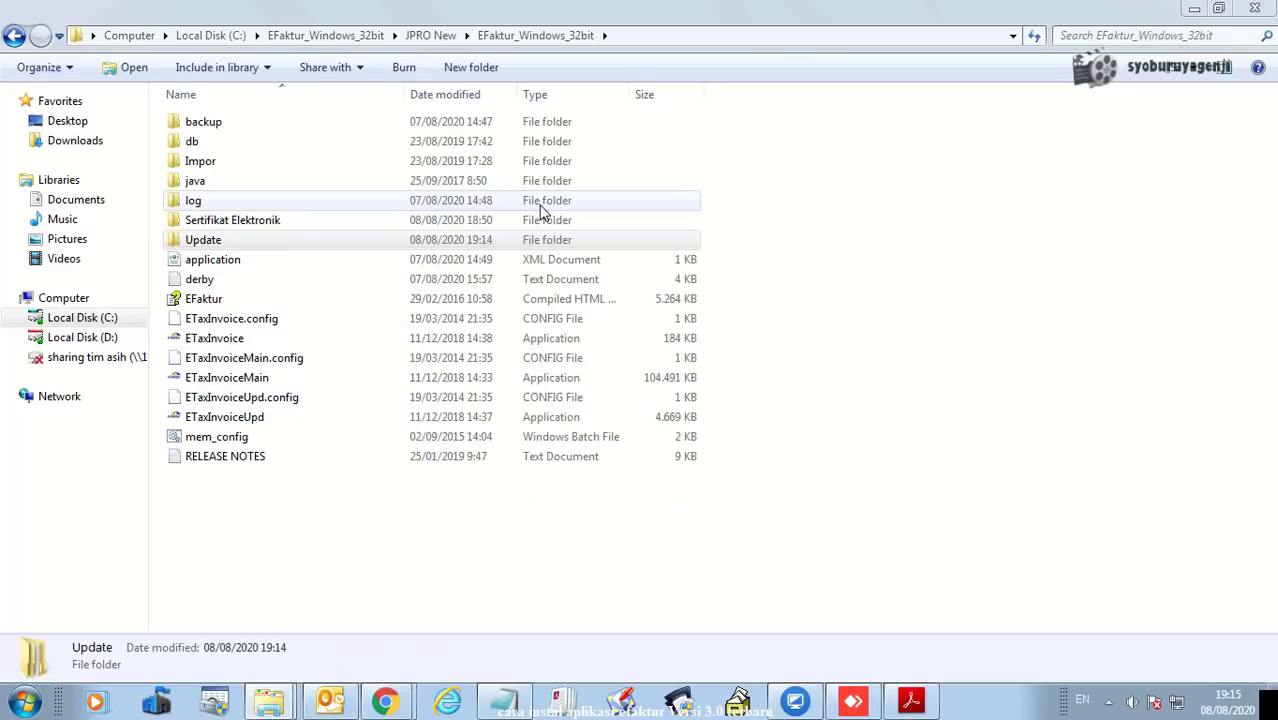
{"action": "left_click", "coordinate": [543, 210]}
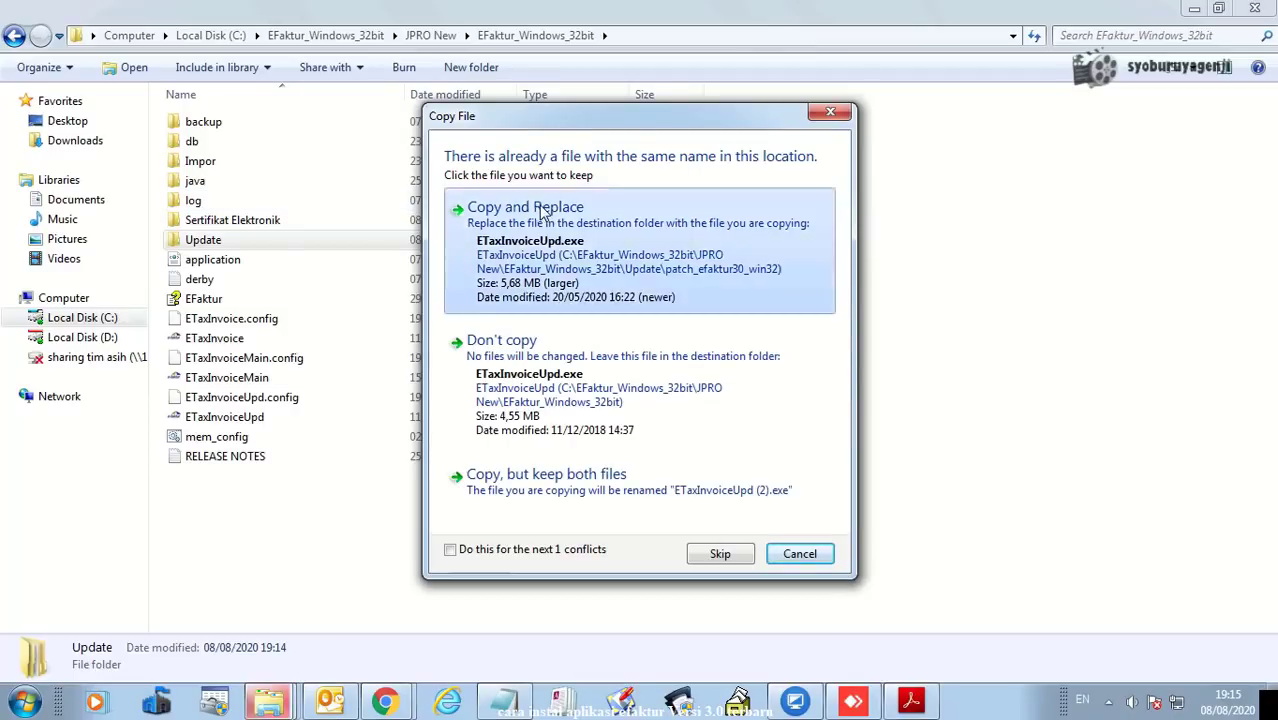
{"action": "left_click", "coordinate": [543, 209]}
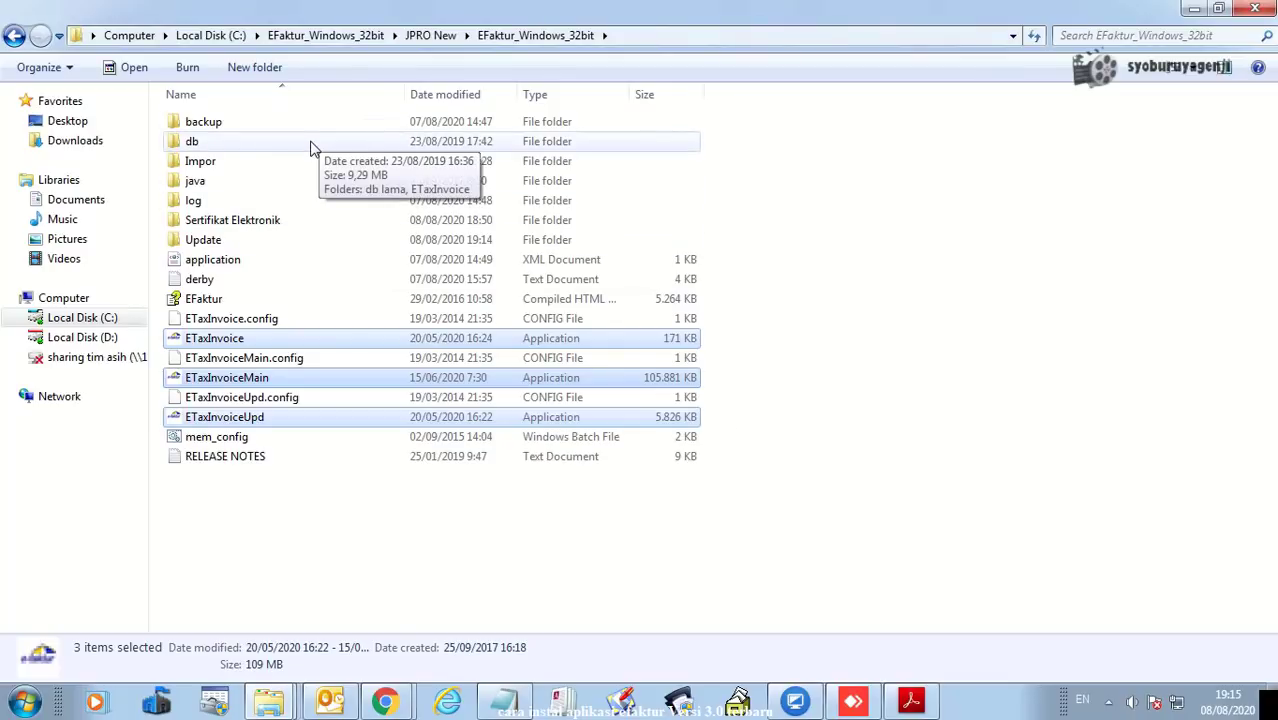
{"action": "left_click", "coordinate": [245, 318]}
{"action": "left_click", "coordinate": [230, 340]}
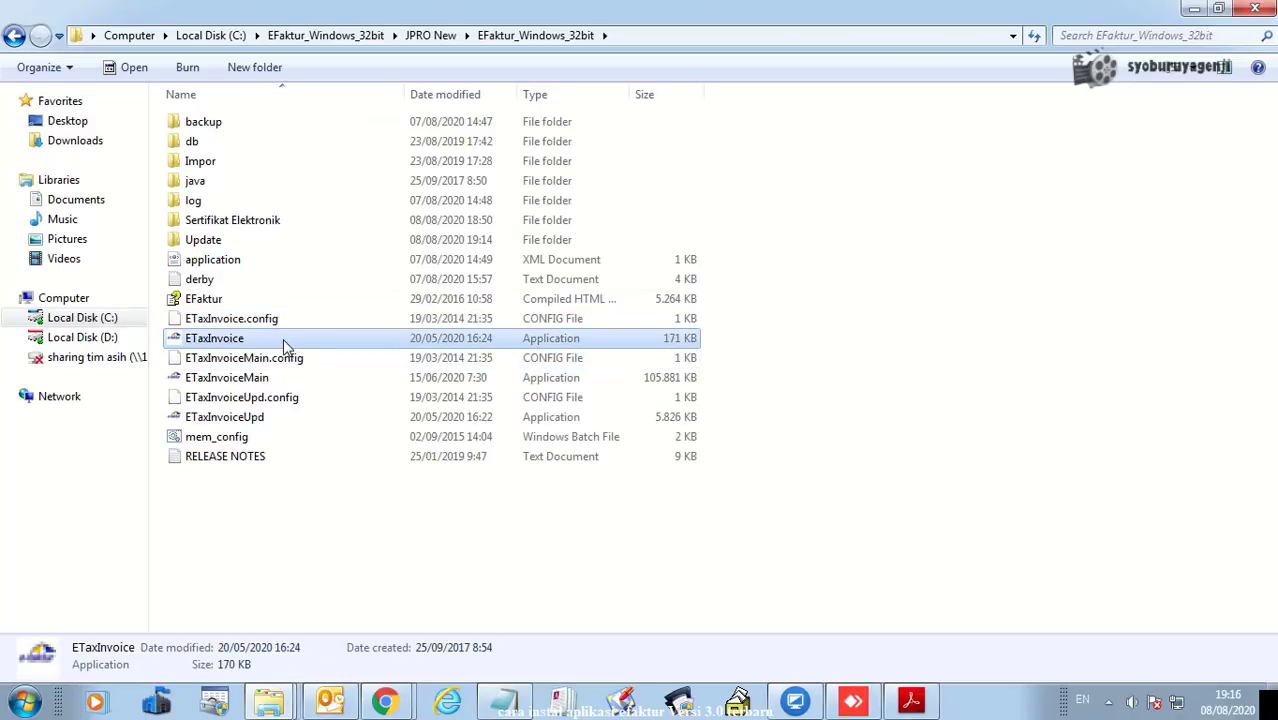
- Launch the patched ETaxInvoice.exe, allowing it to run past the security warning
{"action": "double_click", "coordinate": [283, 345]}
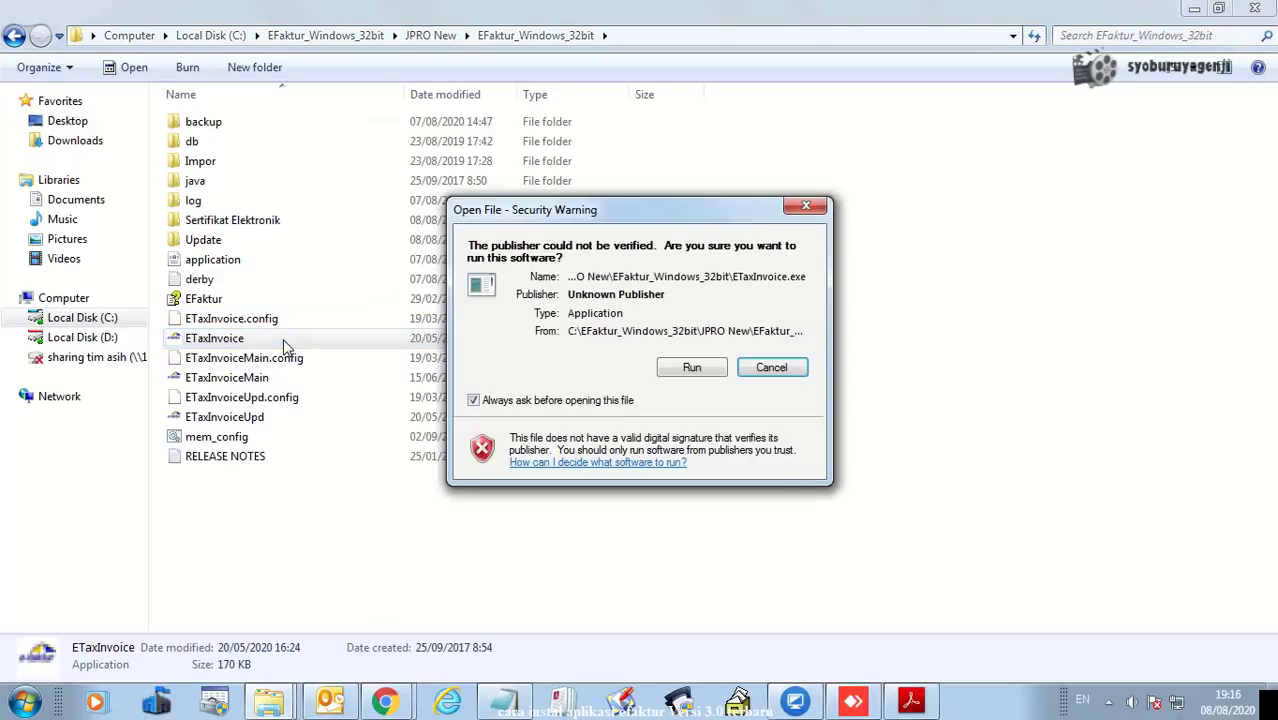
{"action": "left_click", "coordinate": [686, 366]}
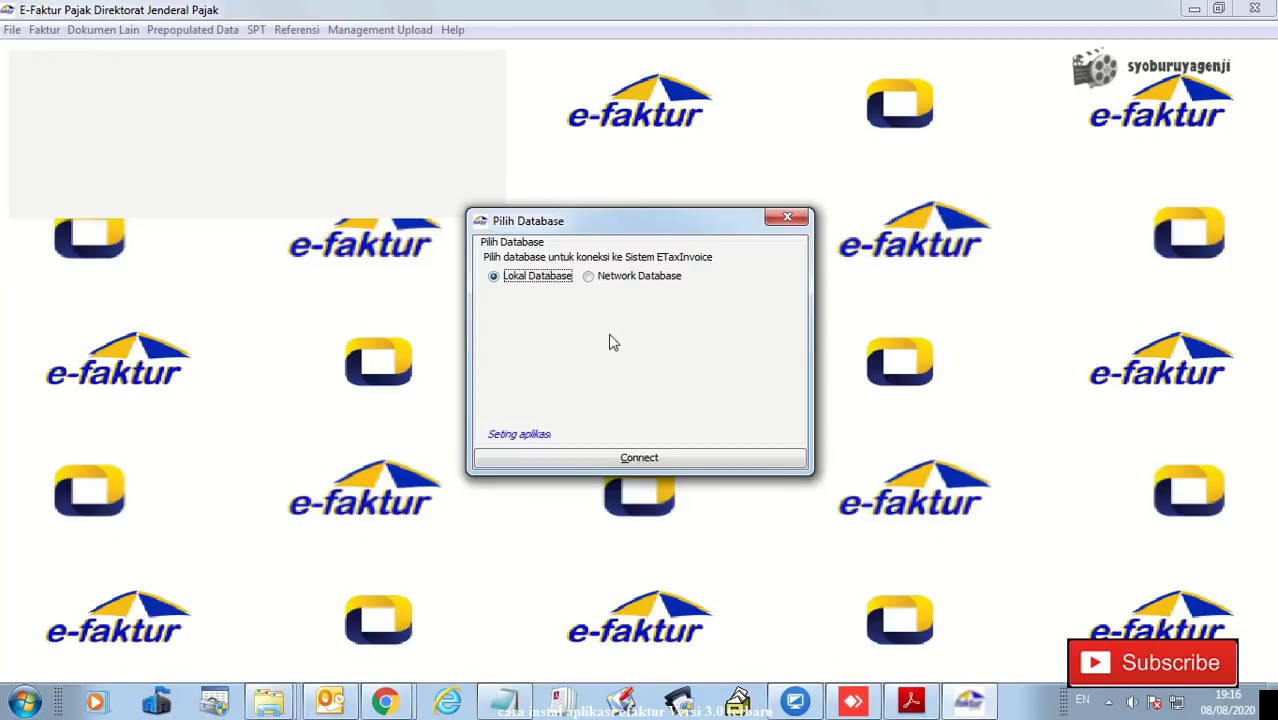
- Connect to the Lokal Database and log in with the e-Faktur user name
{"action": "left_click", "coordinate": [642, 461]}
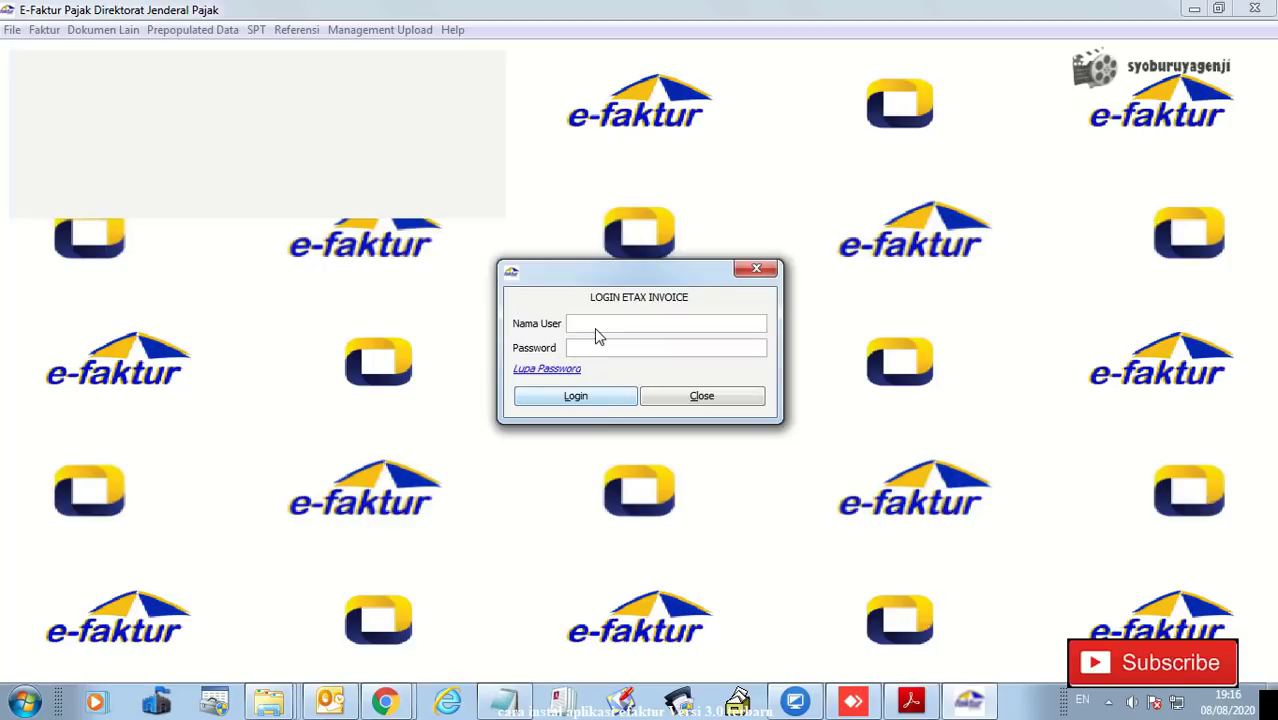
{"action": "left_click", "coordinate": [596, 323]}
{"action": "type", "text": "JPA12345"}
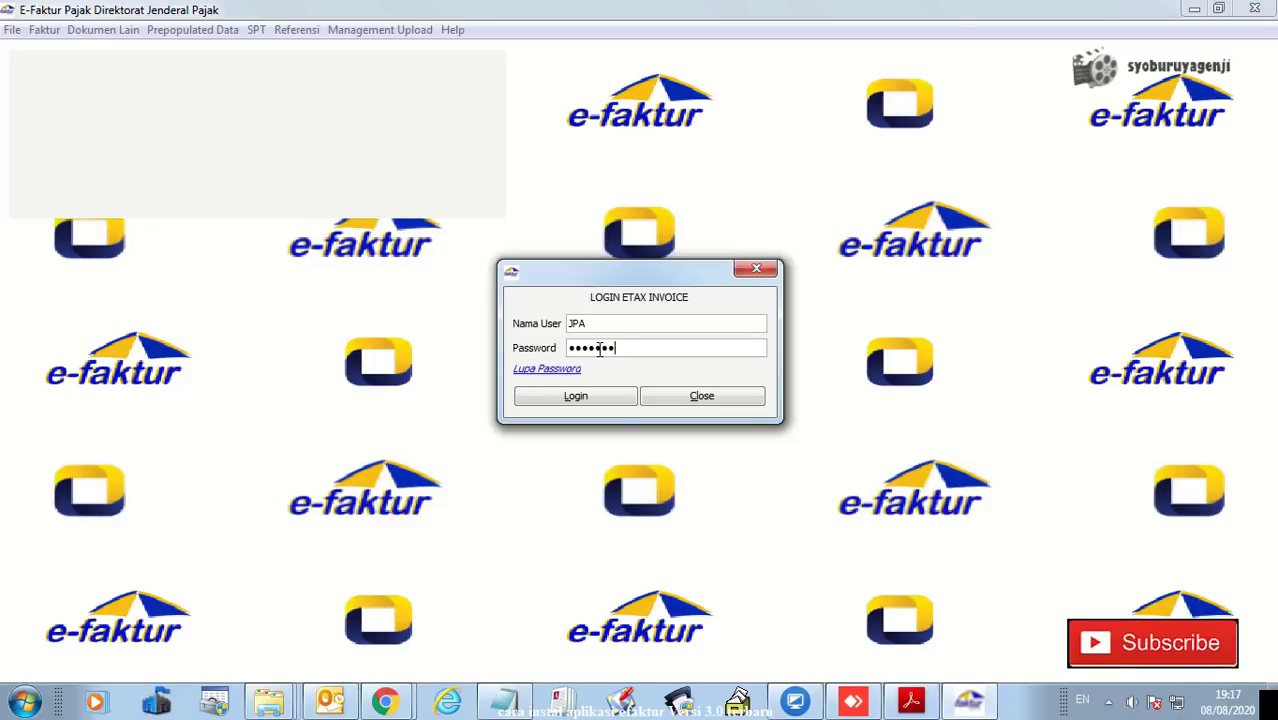
{"action": "left_click", "coordinate": [586, 400]}
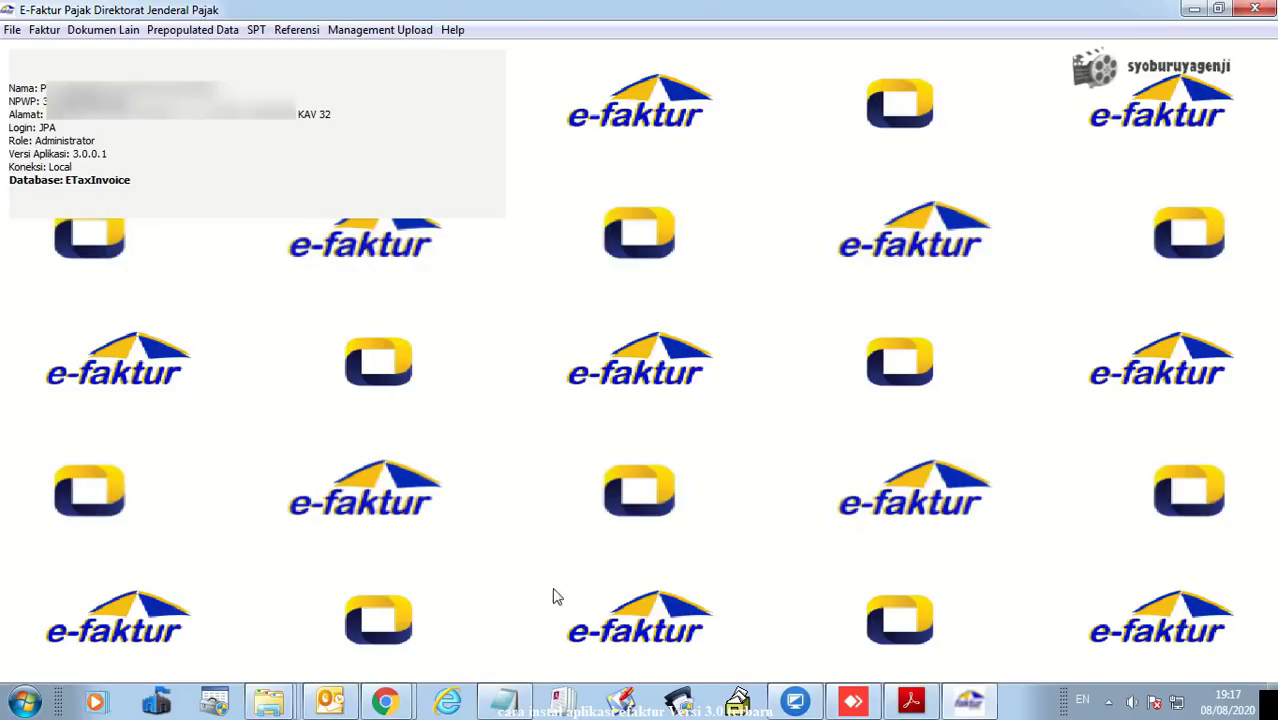
{"action": "left_click", "coordinate": [186, 38]}
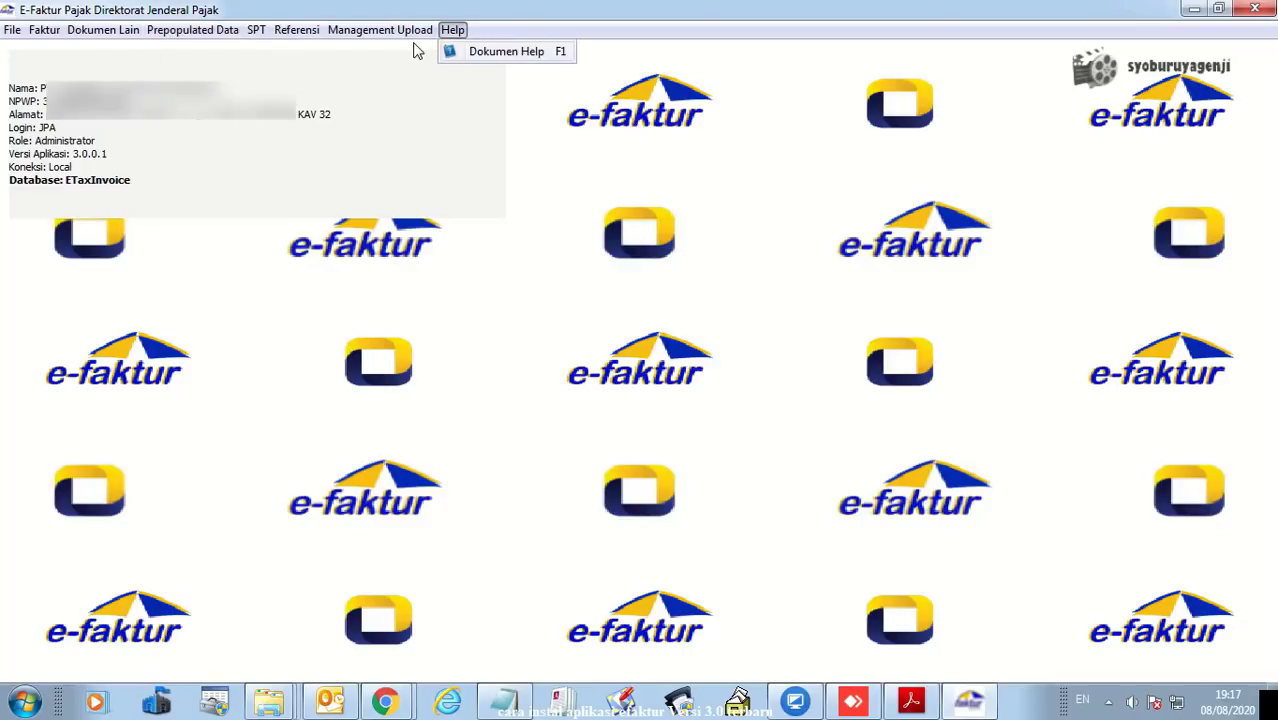
{"action": "mouse_move", "coordinate": [350, 36]}
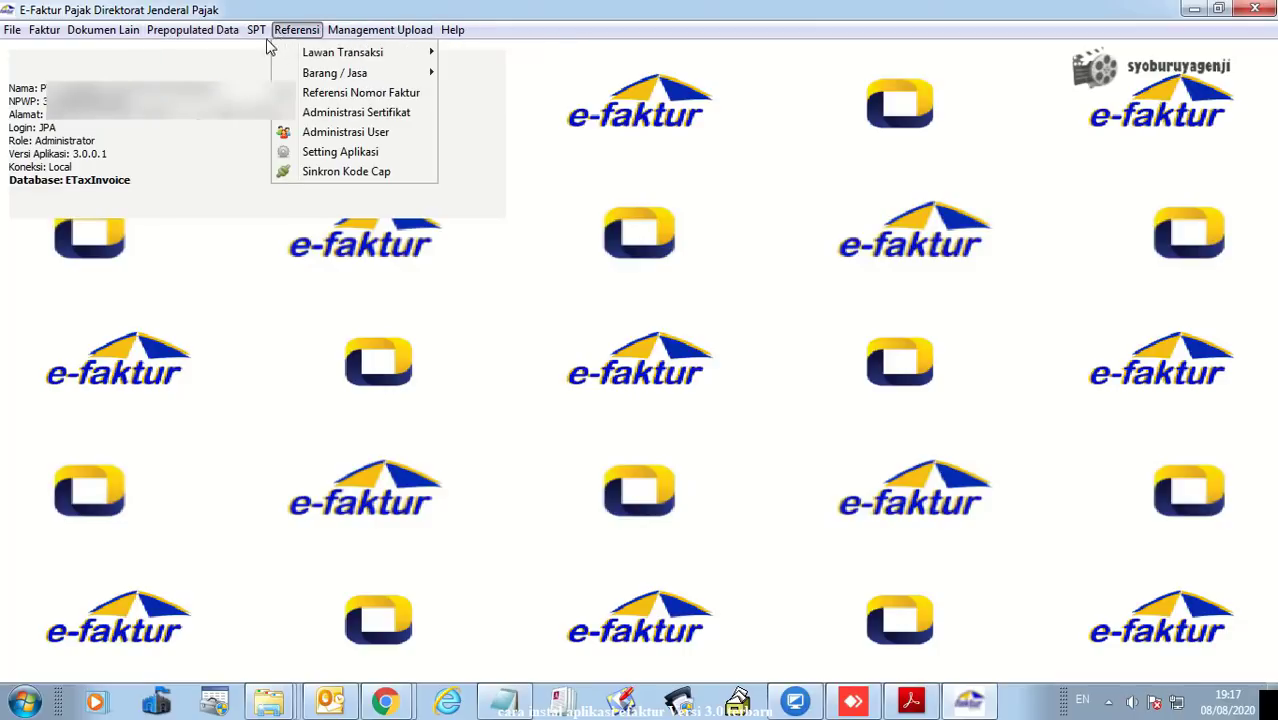
{"action": "mouse_move", "coordinate": [256, 44]}
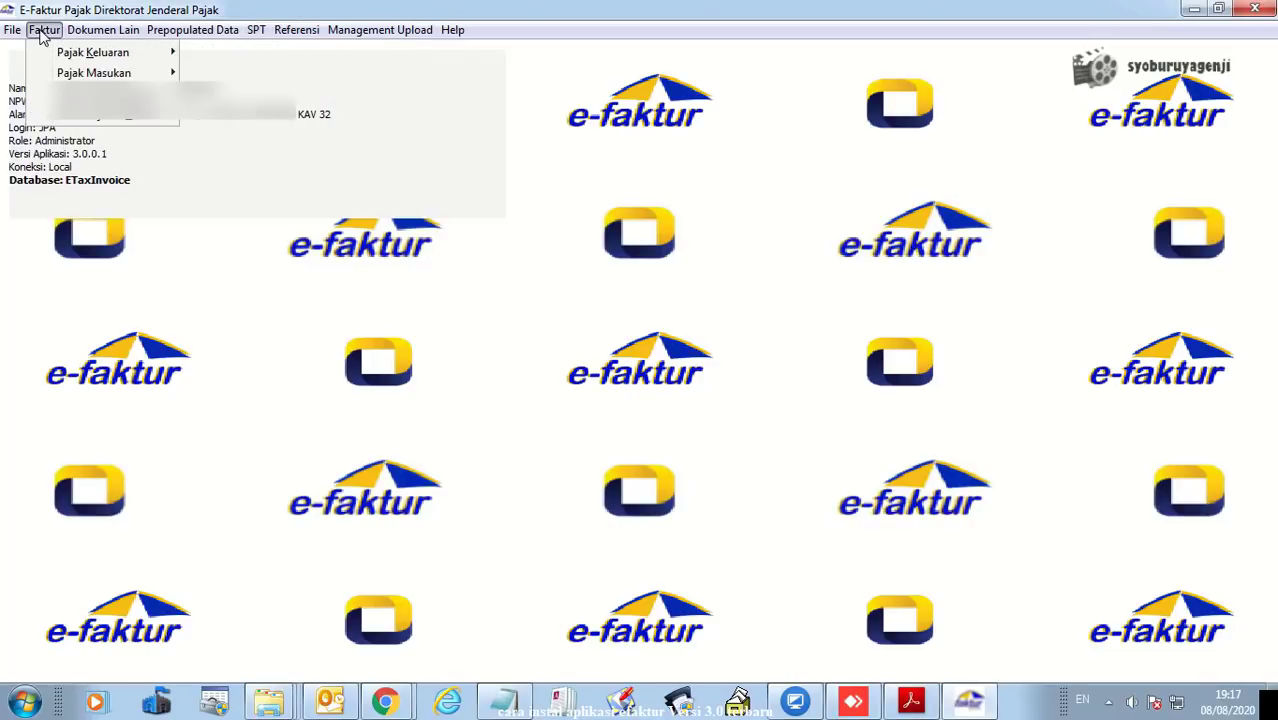
{"action": "mouse_move", "coordinate": [22, 34]}
{"action": "mouse_move", "coordinate": [172, 34]}
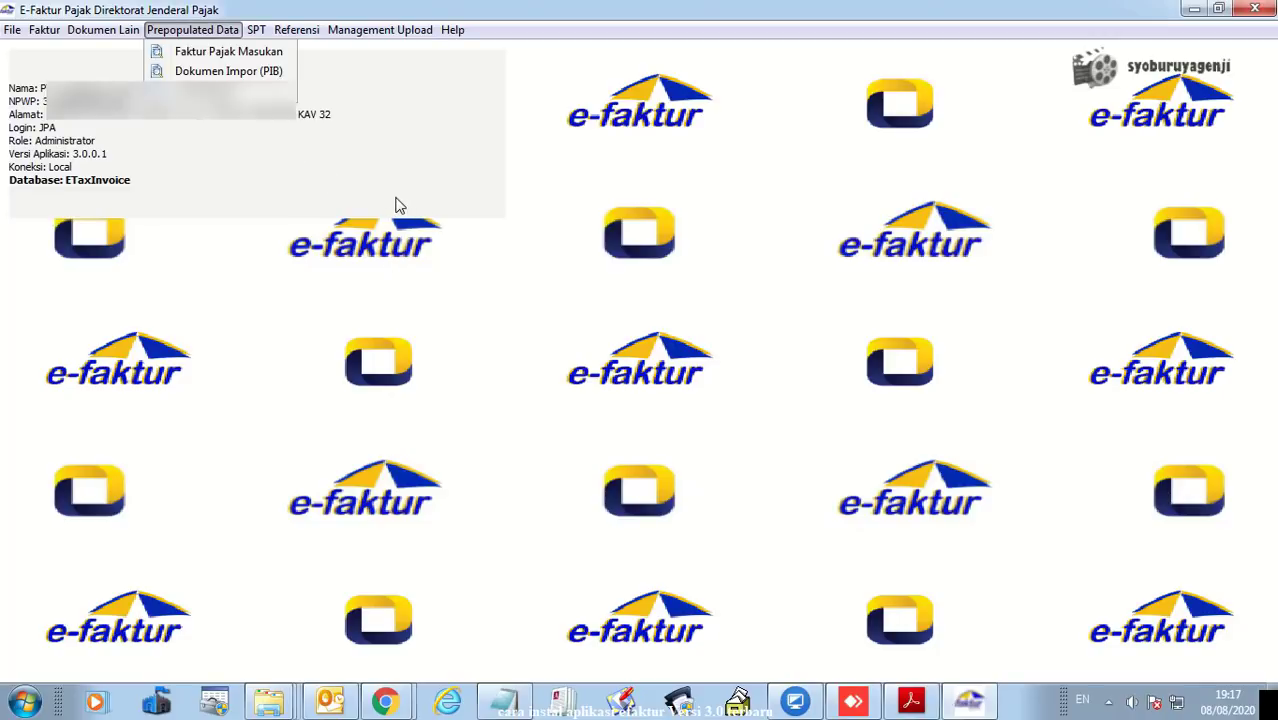
{"action": "left_click", "coordinate": [600, 234]}
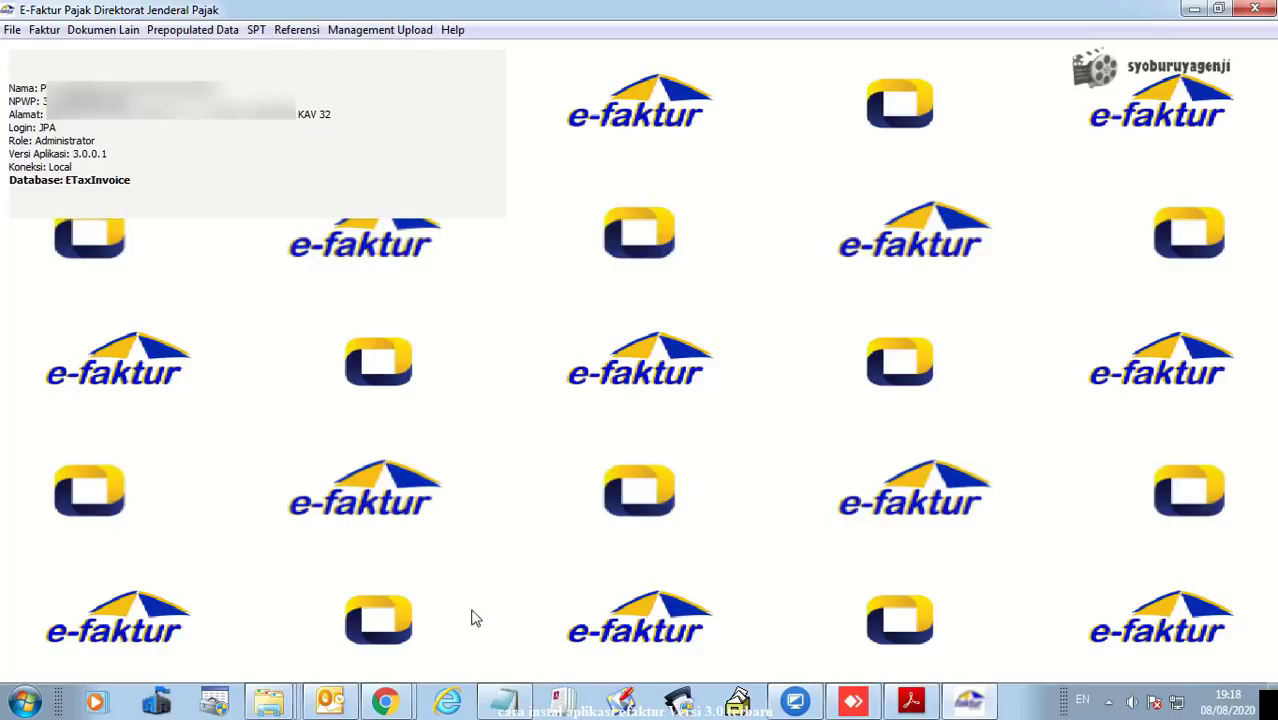
{"action": "left_click", "coordinate": [268, 701]}
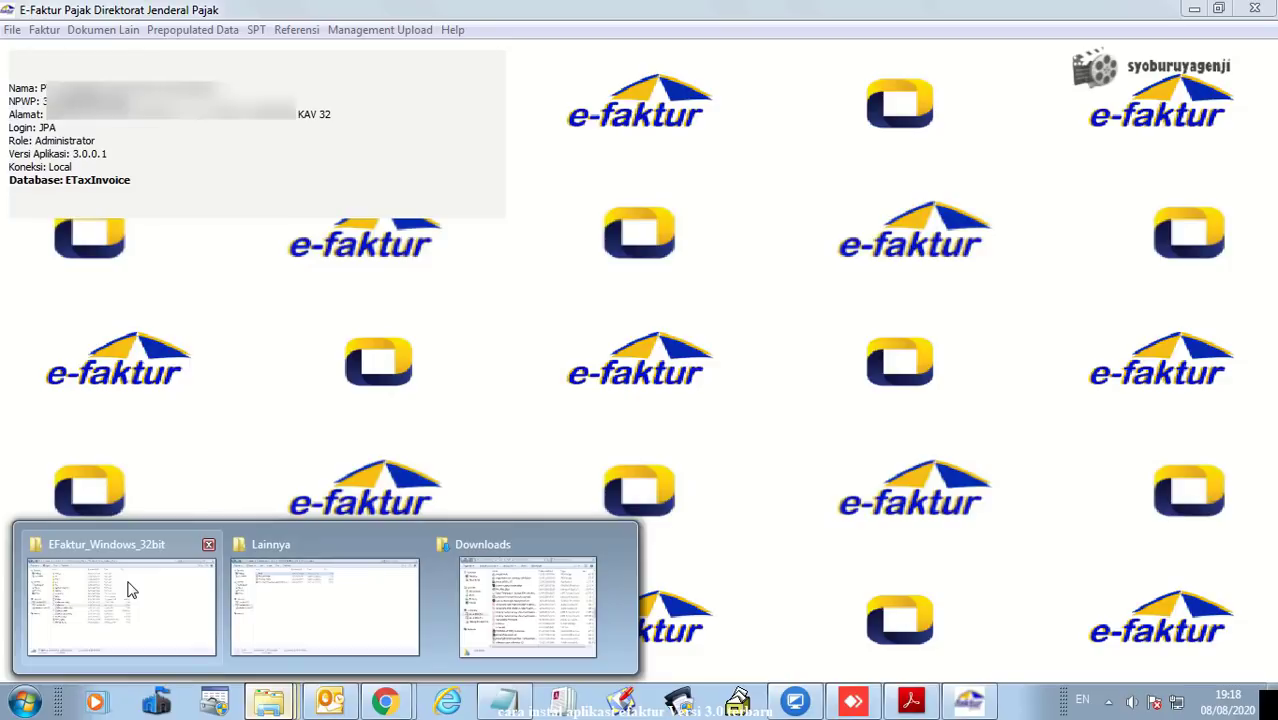
{"action": "left_click", "coordinate": [128, 590]}
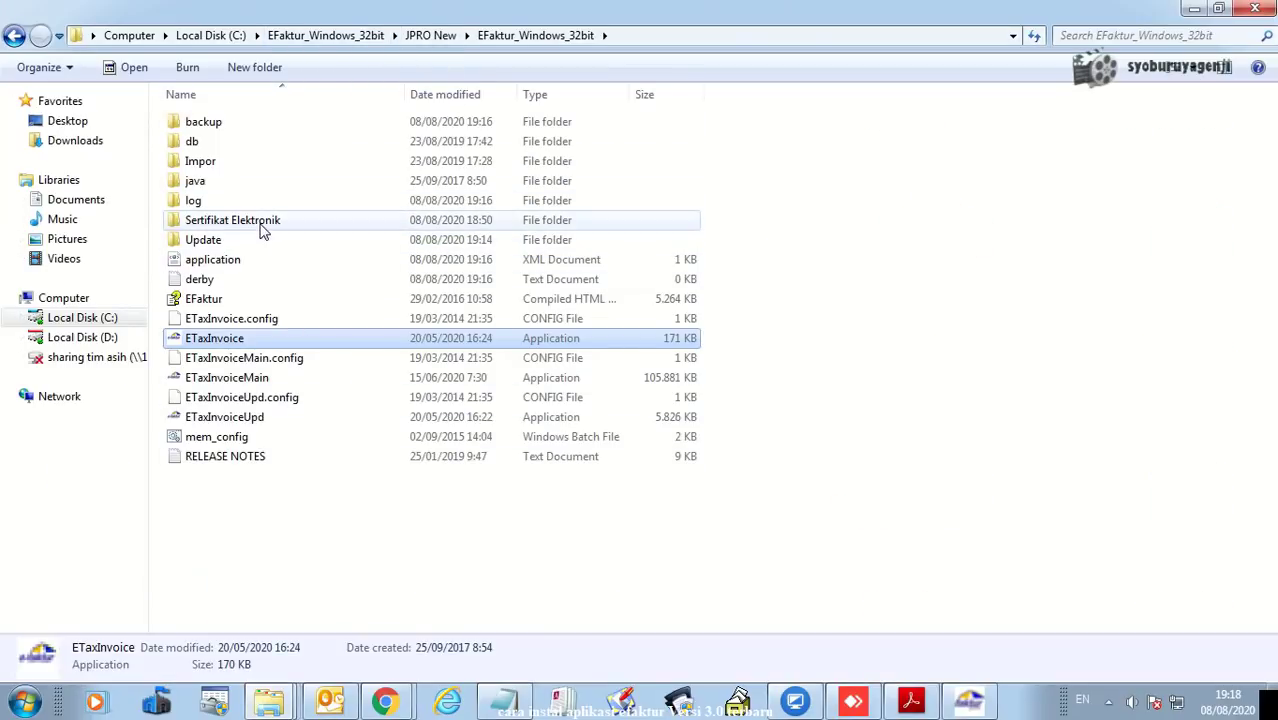
{"action": "double_click", "coordinate": [263, 228]}
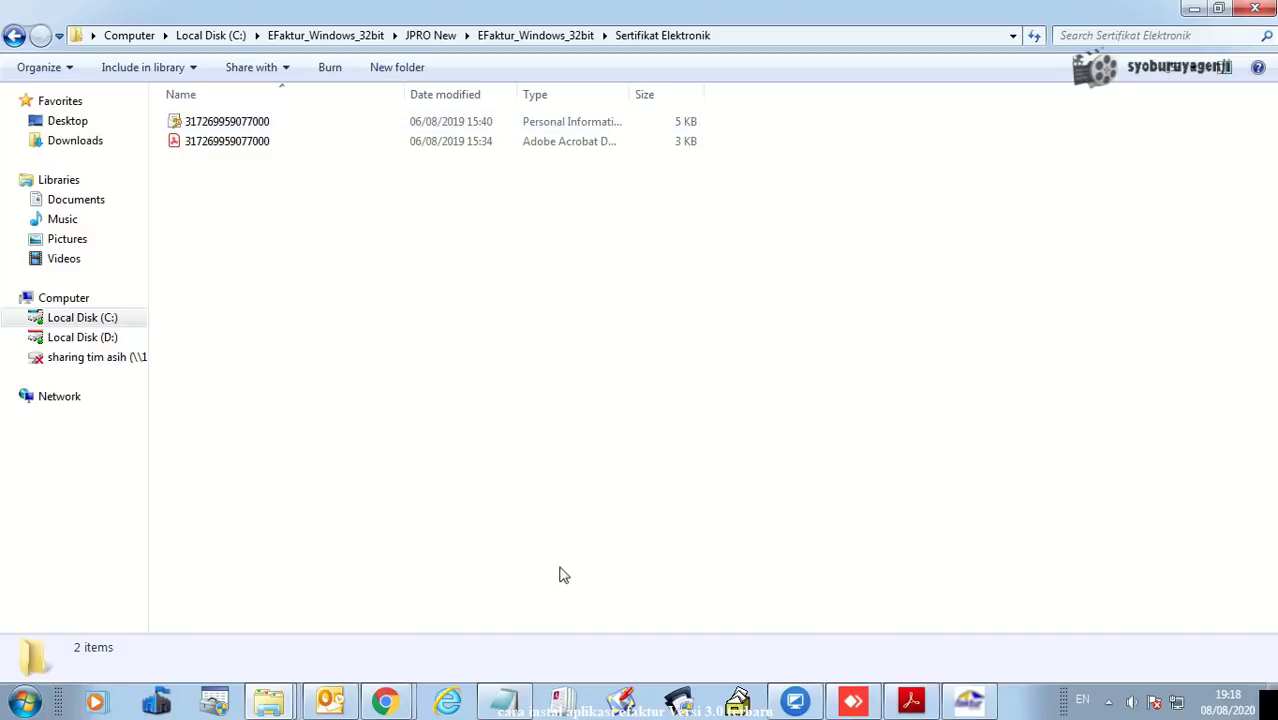
{"action": "left_click", "coordinate": [970, 702]}
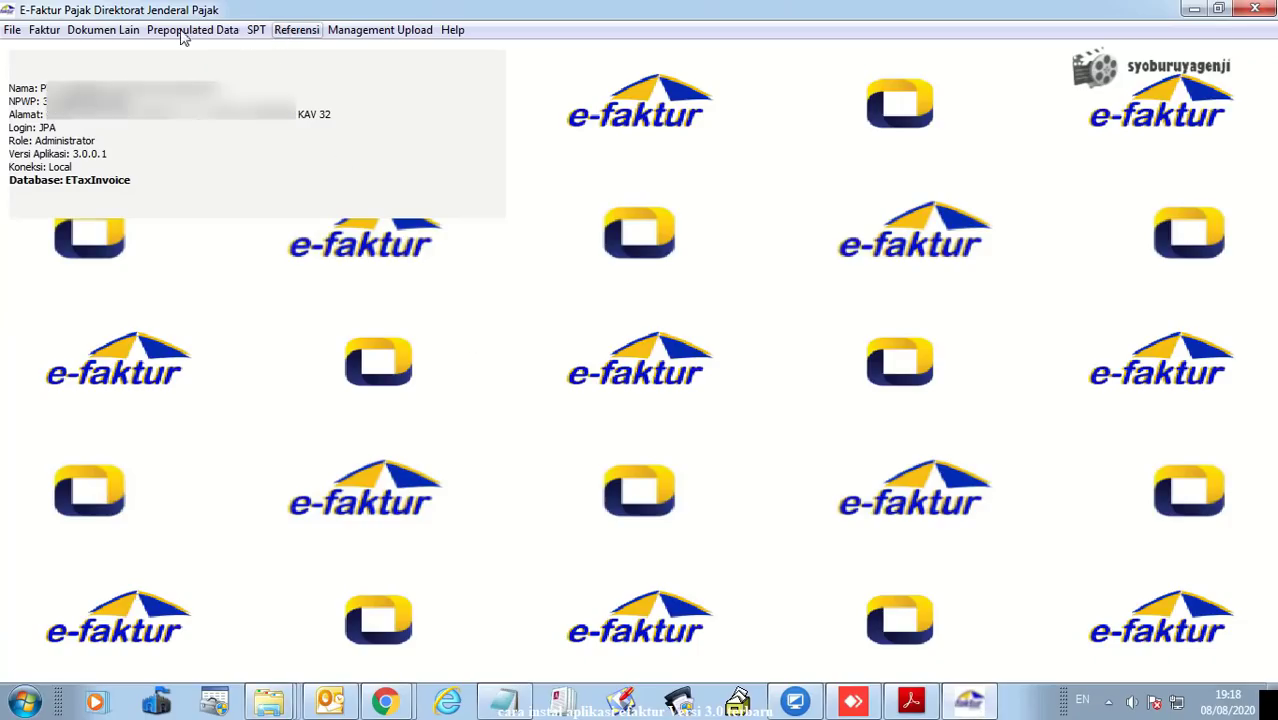
- In Administrasi Sertifikat, select the .p12 file from C:\EFaktur_Windows_32bit\JPRO New\EFaktur_Windows_32bit\Sertifikat Elektronik
{"action": "left_click", "coordinate": [296, 31]}
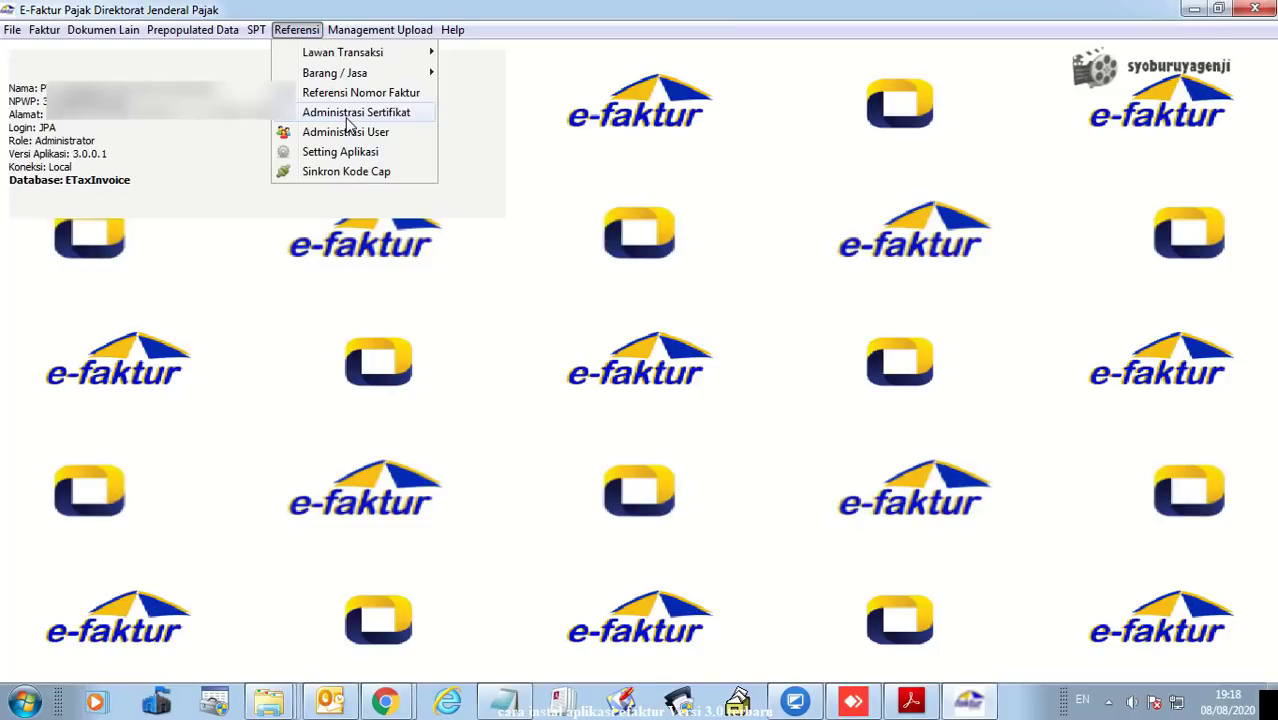
{"action": "left_click", "coordinate": [350, 113]}
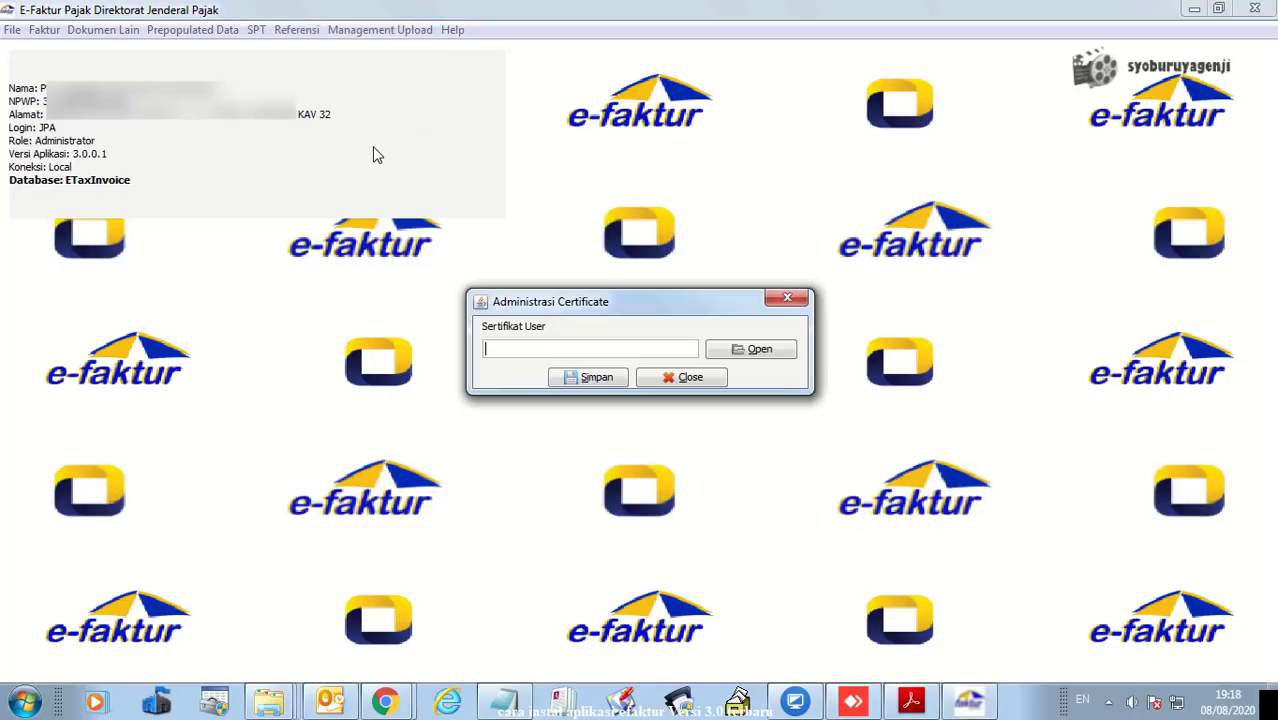
{"action": "left_click", "coordinate": [757, 355]}
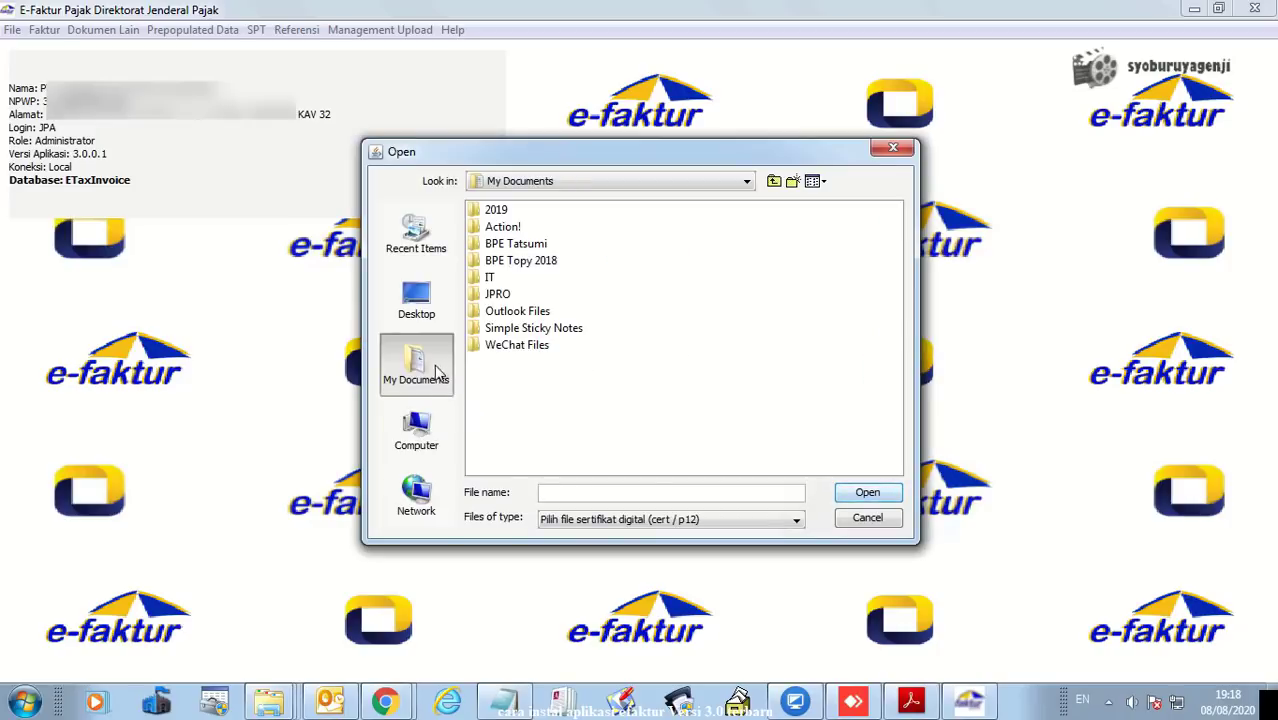
{"action": "left_click", "coordinate": [418, 442]}
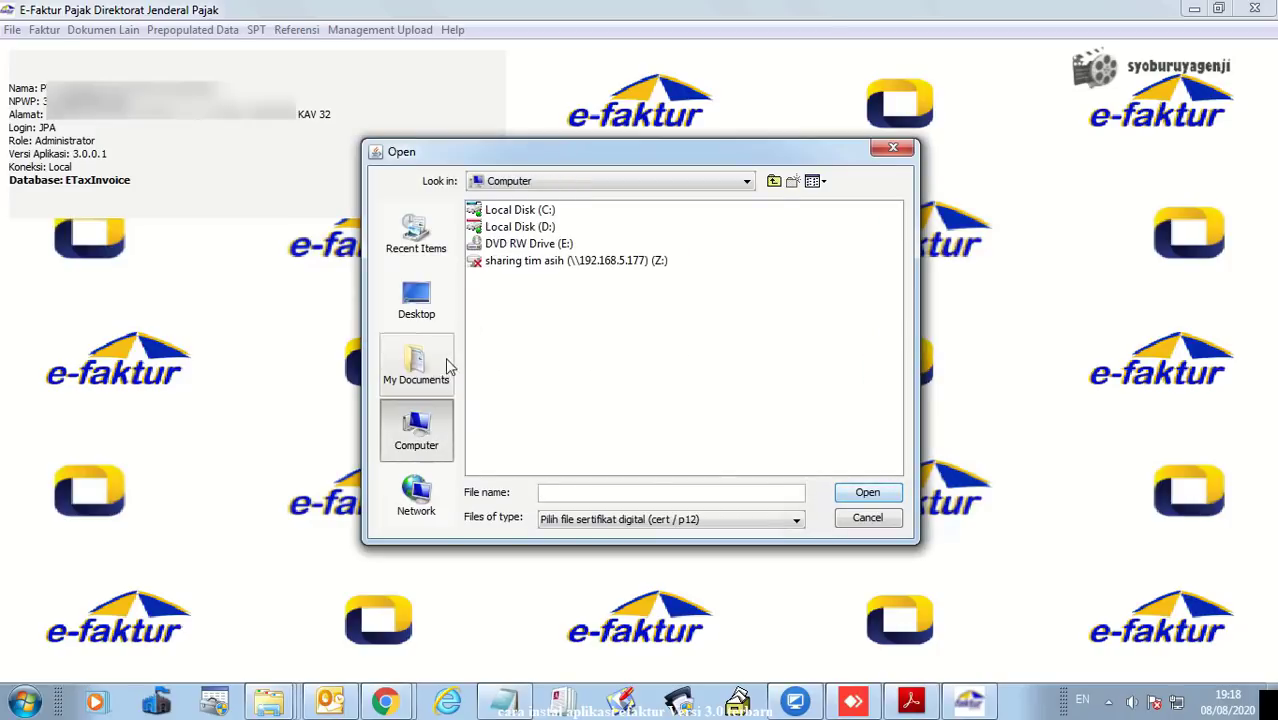
{"action": "double_click", "coordinate": [522, 211]}
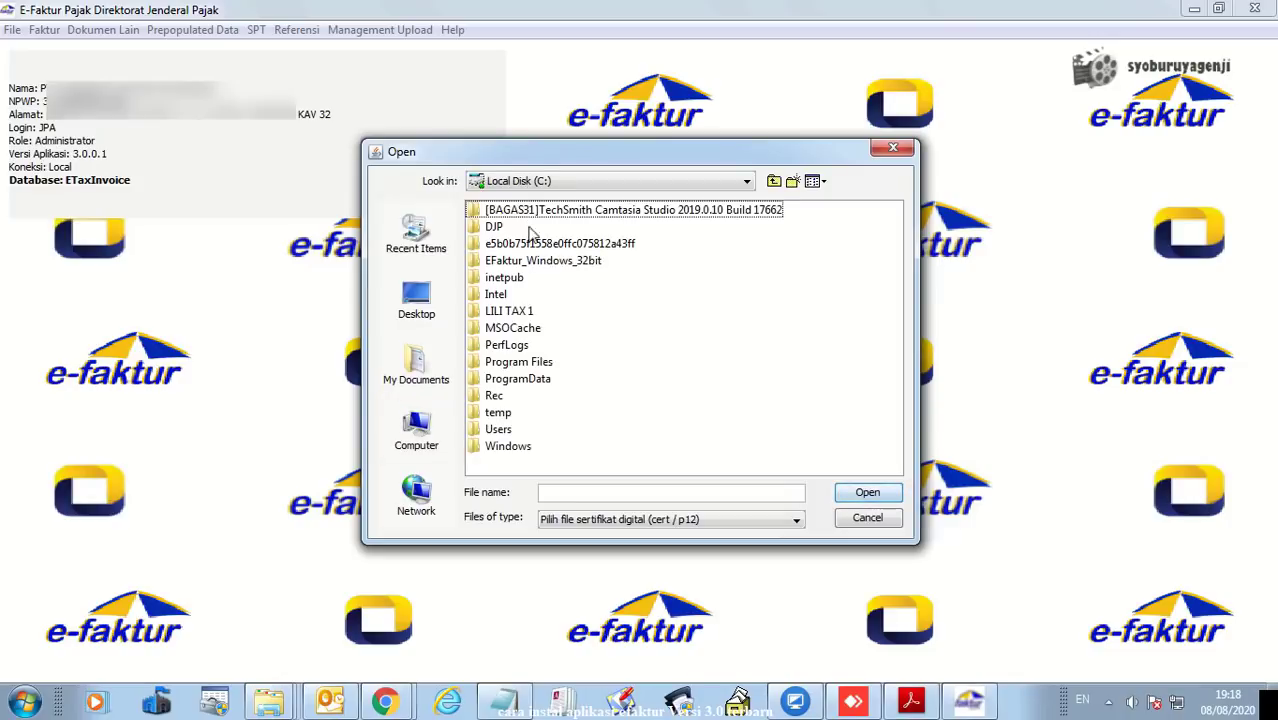
{"action": "double_click", "coordinate": [548, 260]}
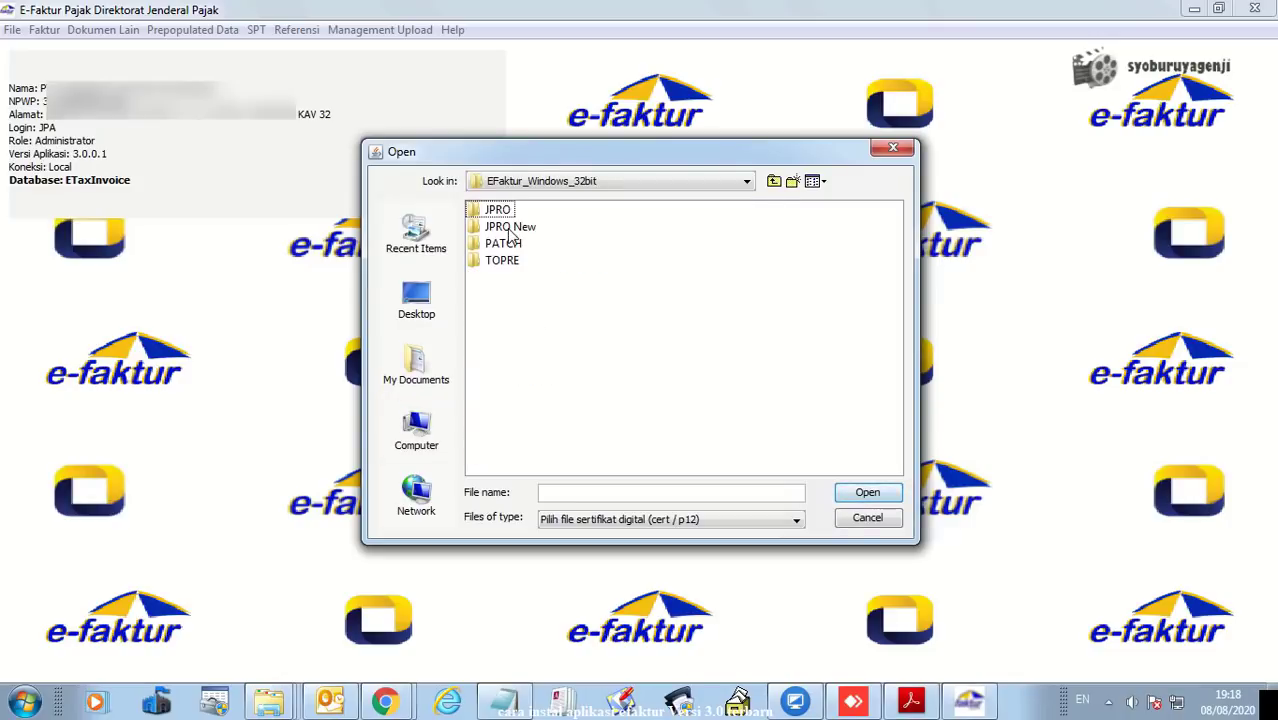
{"action": "double_click", "coordinate": [520, 228]}
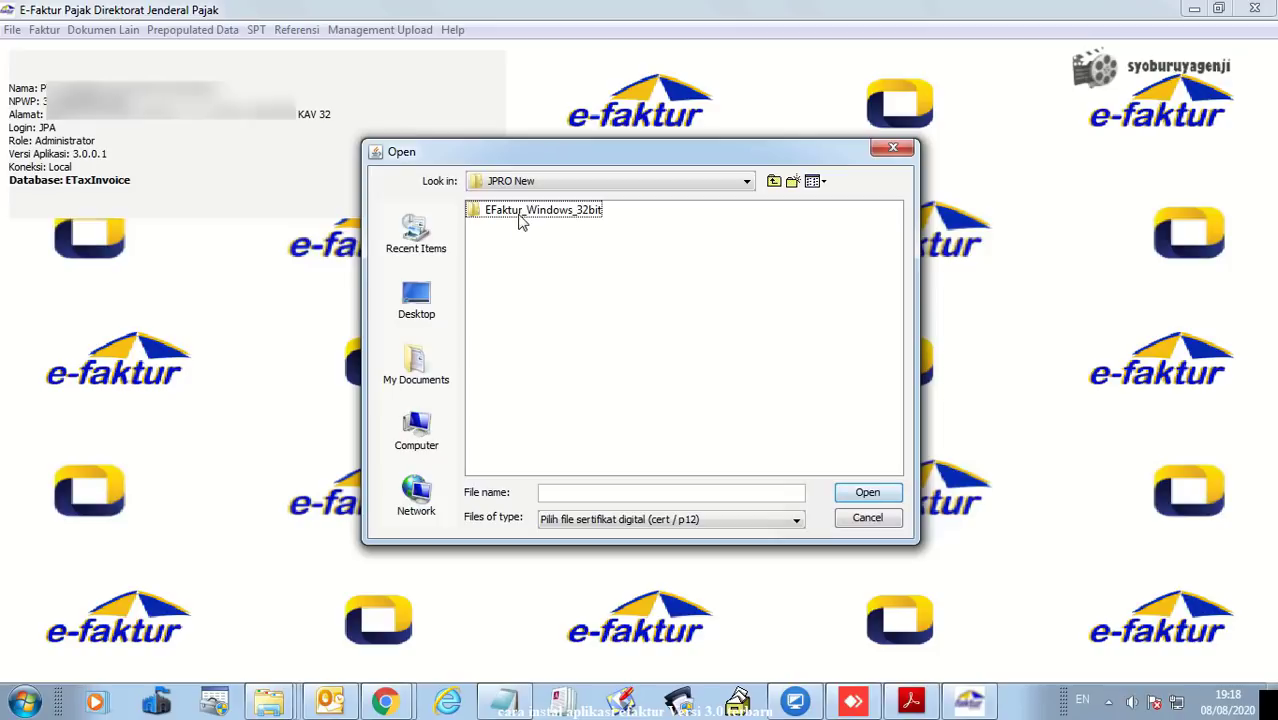
{"action": "double_click", "coordinate": [520, 214]}
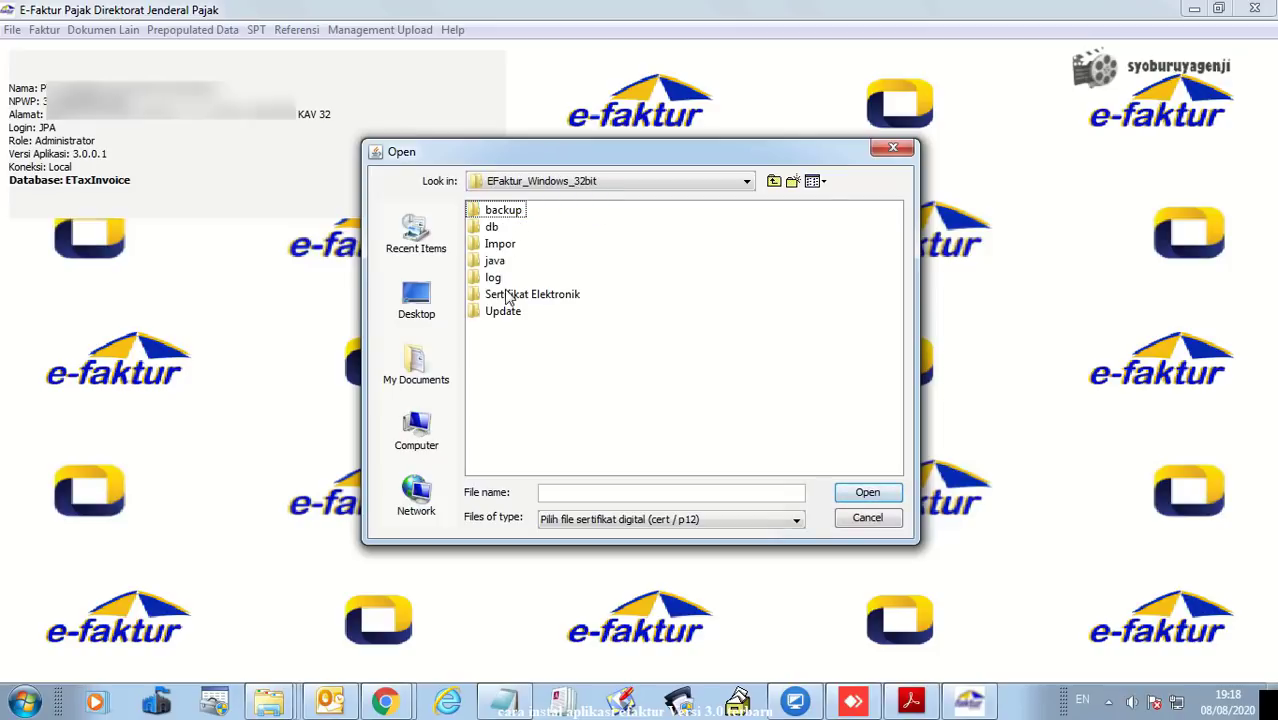
{"action": "left_click", "coordinate": [510, 297]}
{"action": "double_click", "coordinate": [510, 297]}
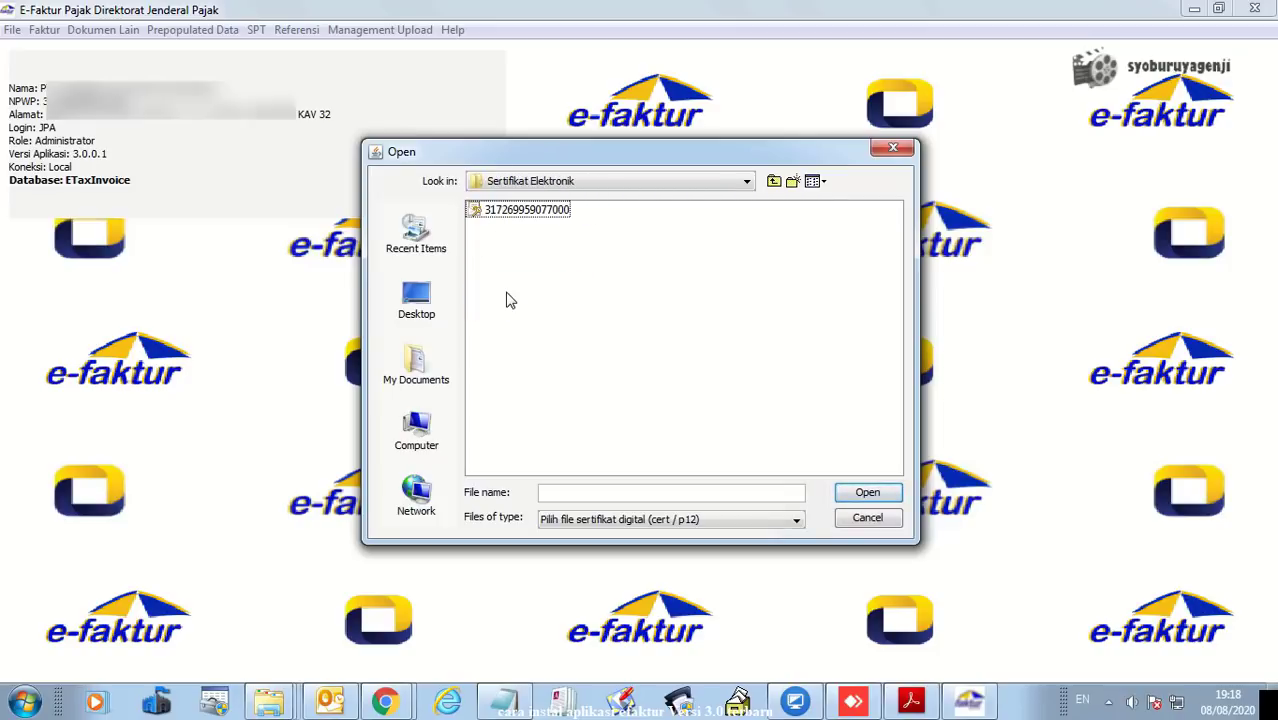
{"action": "double_click", "coordinate": [528, 212]}
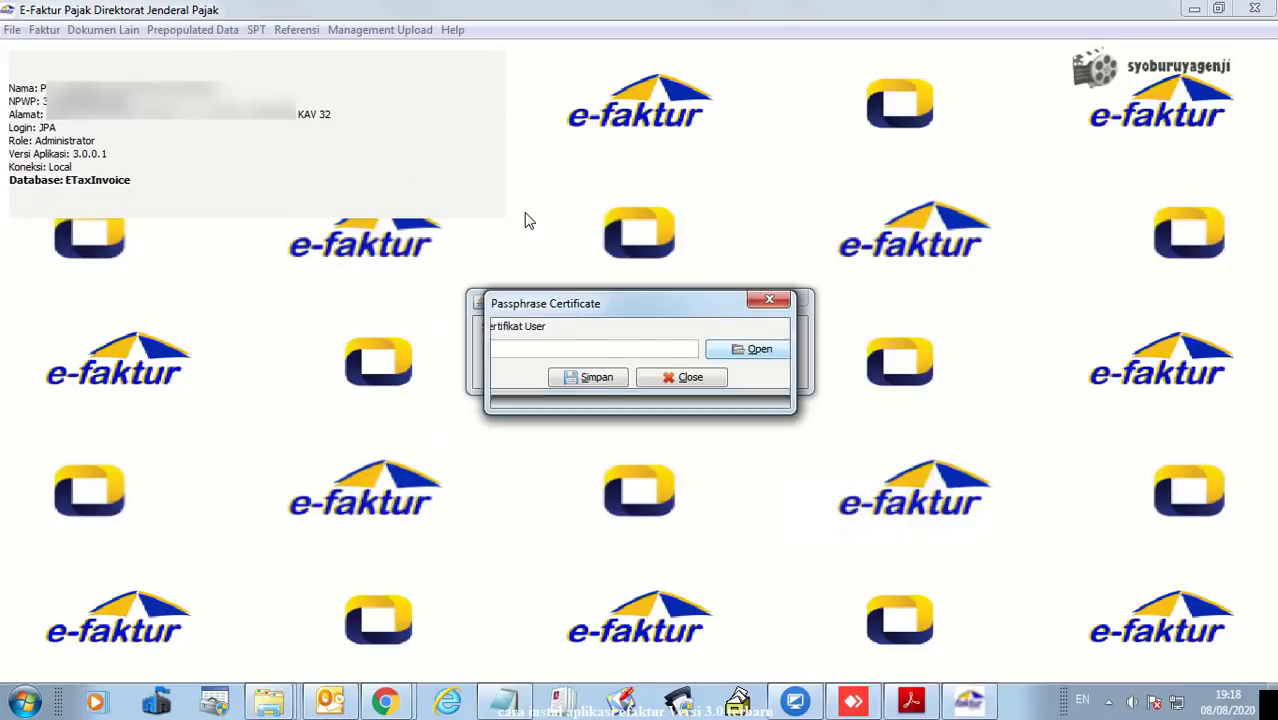
- Enter the certificate passphrase, save the new certificate path, and confirm the update
{"action": "left_click", "coordinate": [640, 354]}
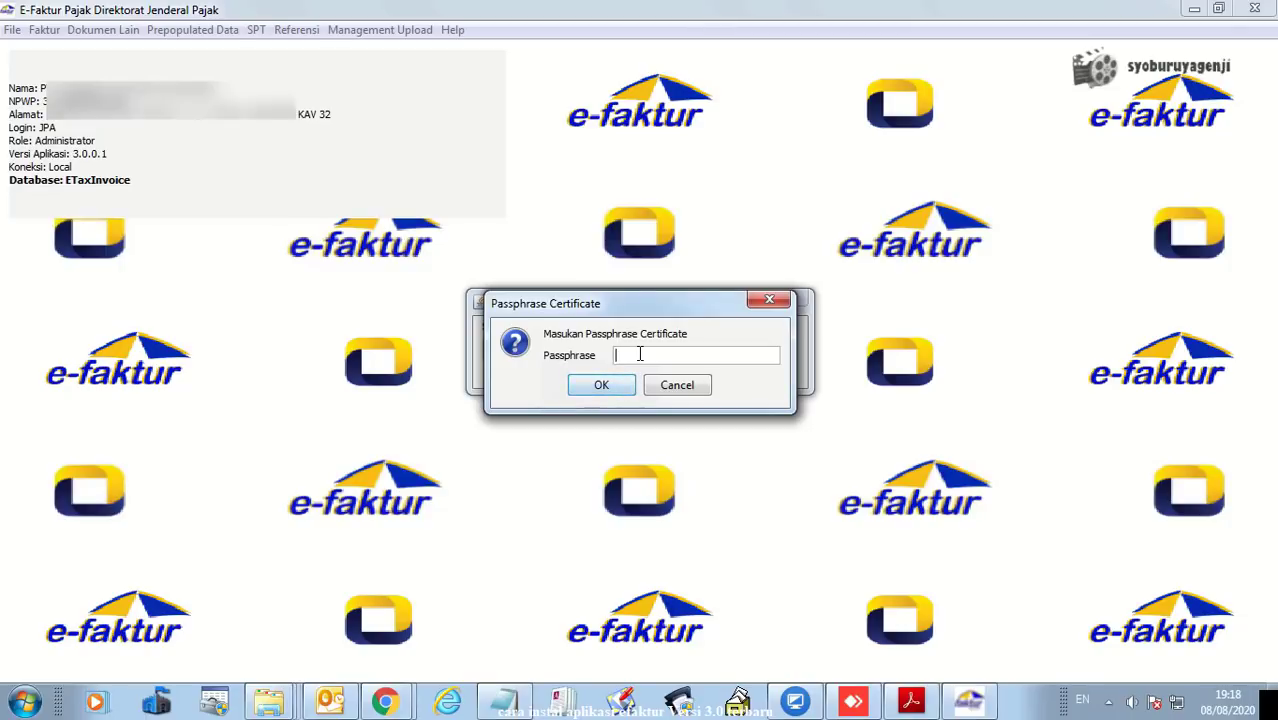
{"action": "type", "text": "•••"}
{"action": "left_click", "coordinate": [603, 386]}
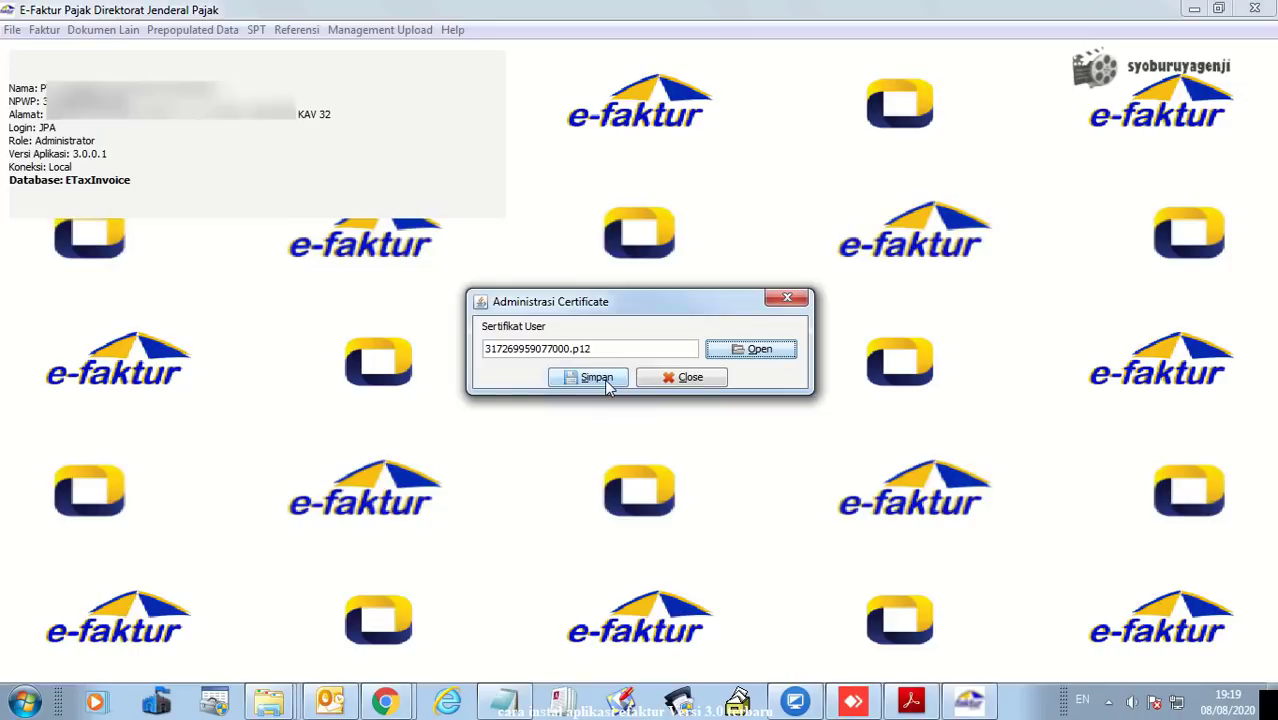
{"action": "left_click", "coordinate": [594, 380]}
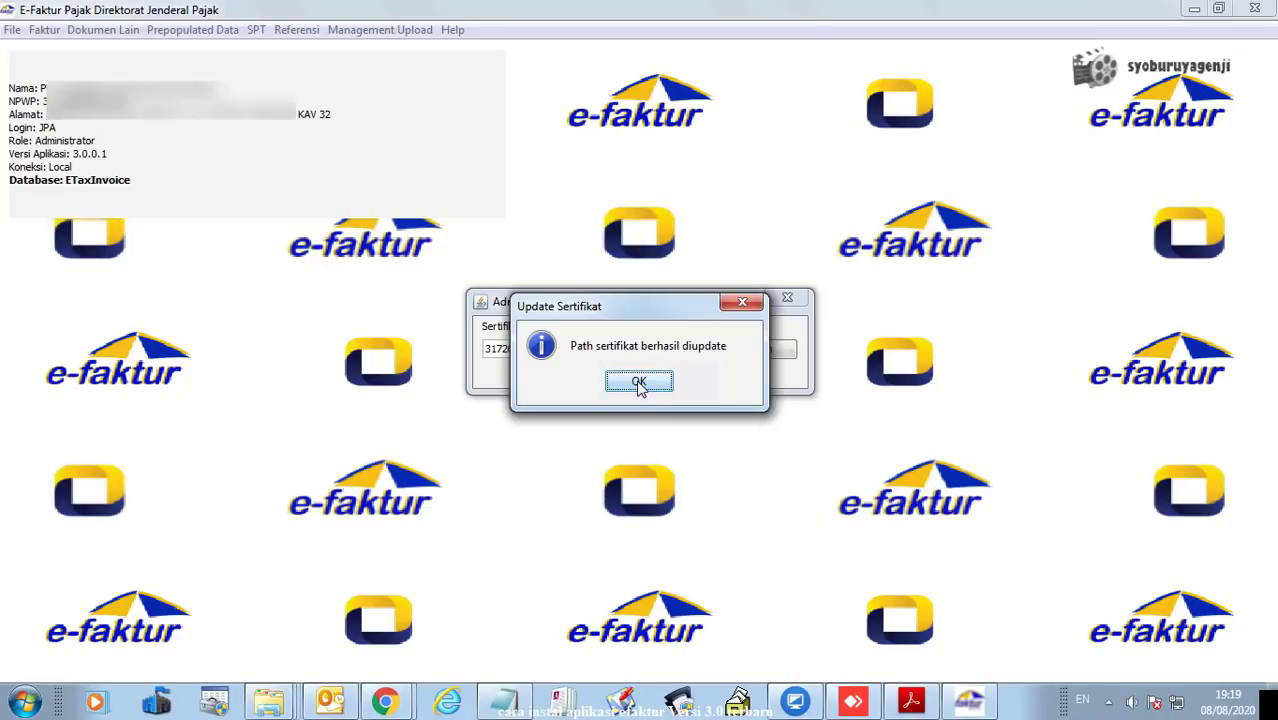
{"action": "left_click", "coordinate": [639, 384]}
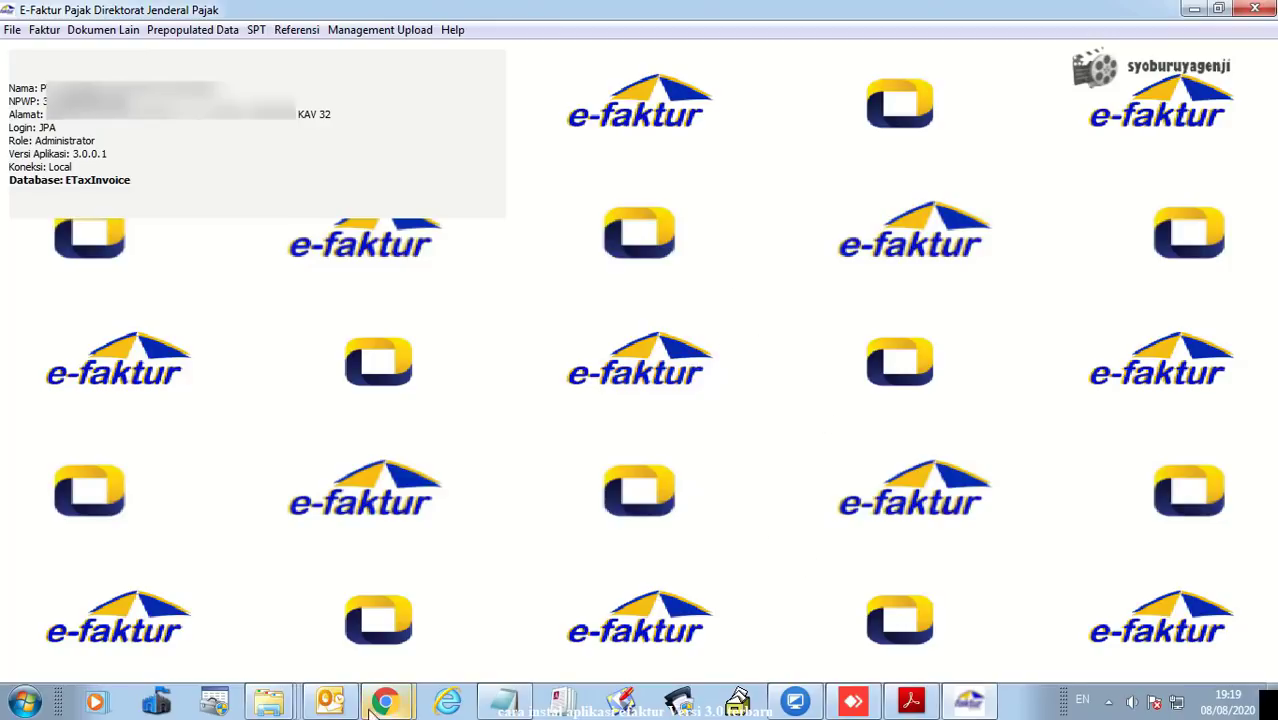
{"action": "mouse_move", "coordinate": [385, 700]}
{"action": "left_click", "coordinate": [538, 602]}
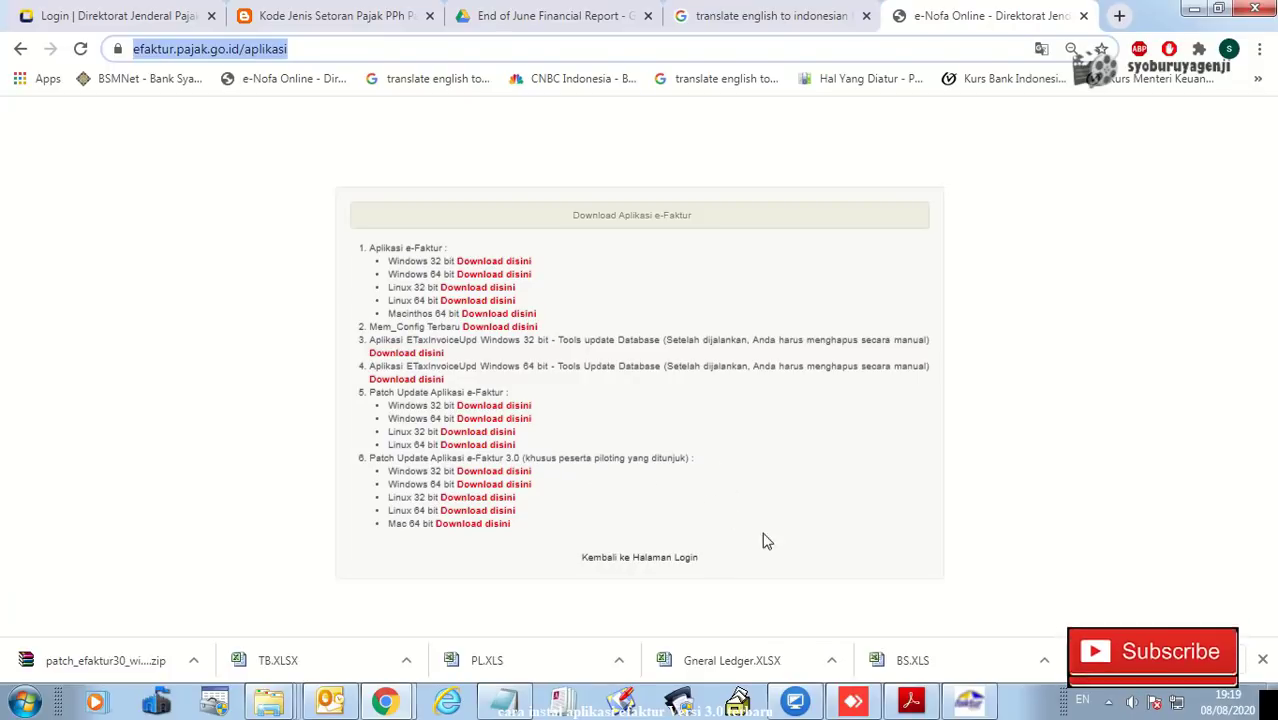
{"action": "left_click", "coordinate": [968, 700]}
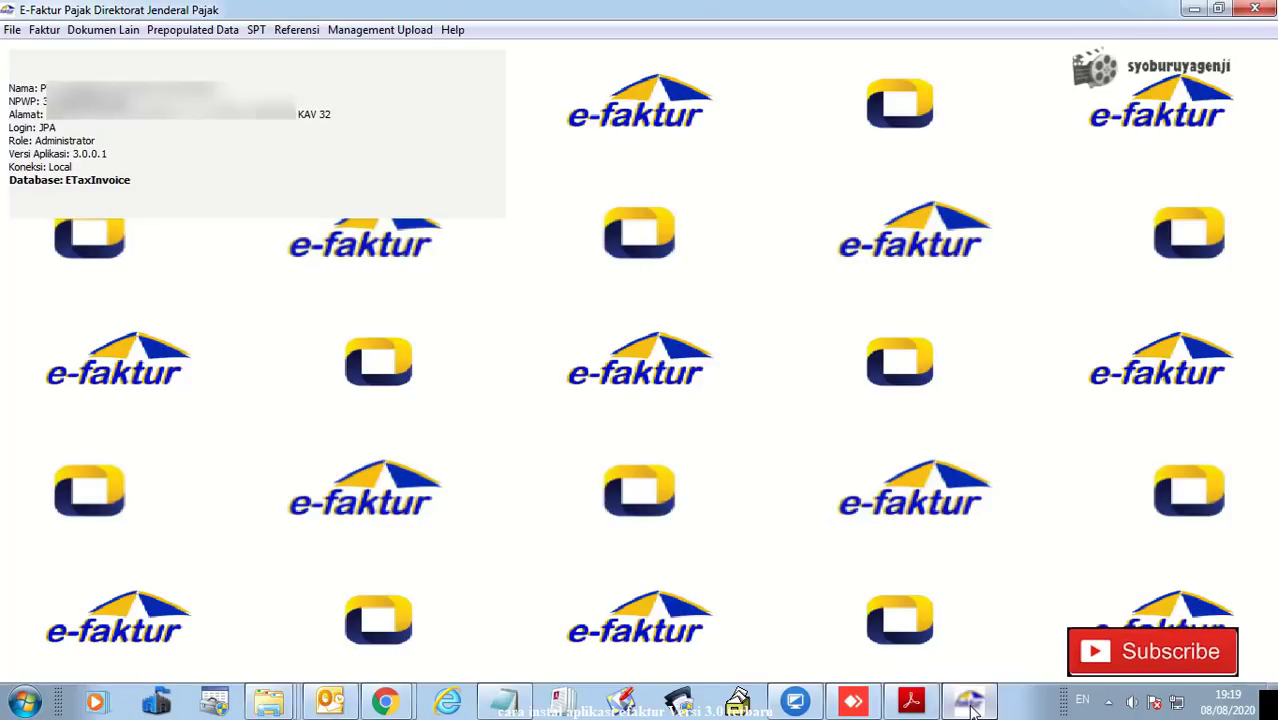
{"action": "mouse_move", "coordinate": [972, 708]}
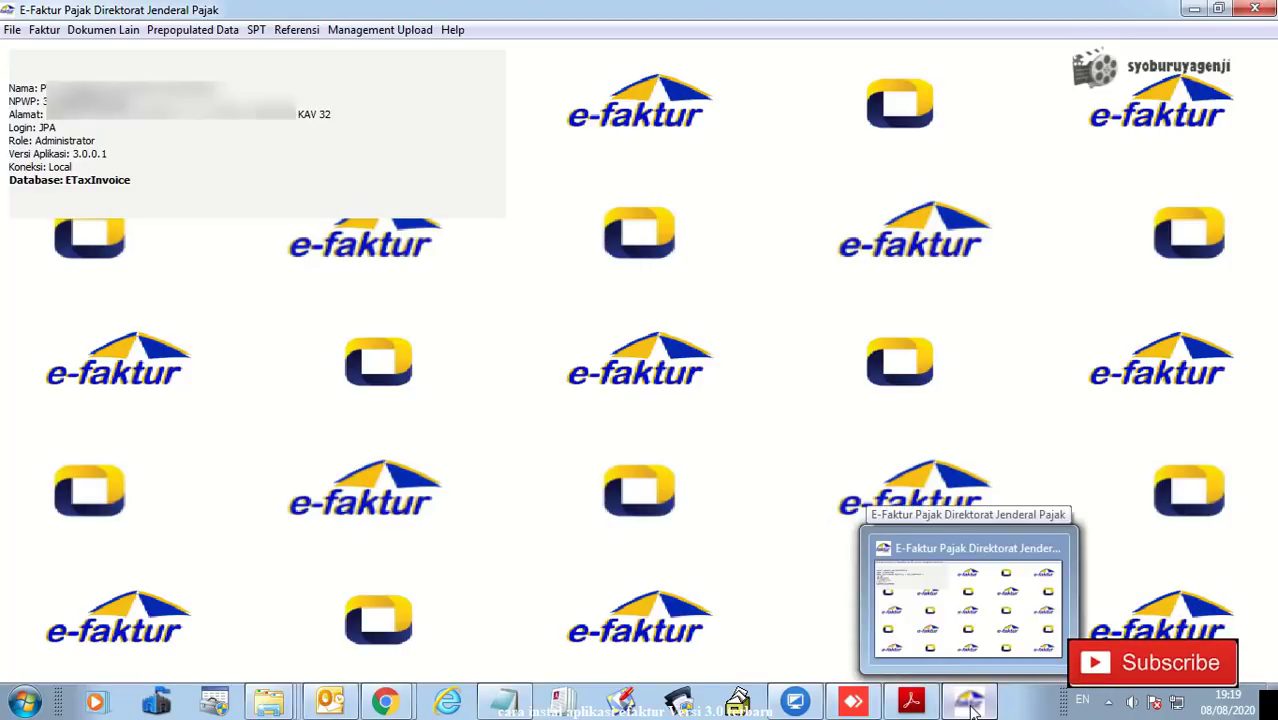